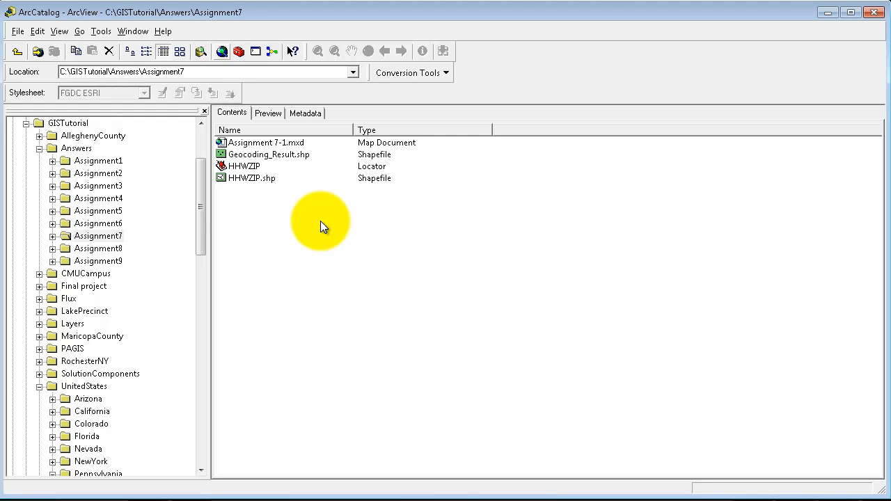
Start a new address locator in the Assignment7 folder using the US Streets with Zone style.
right_click(320, 221)
mouse_move(364, 309)
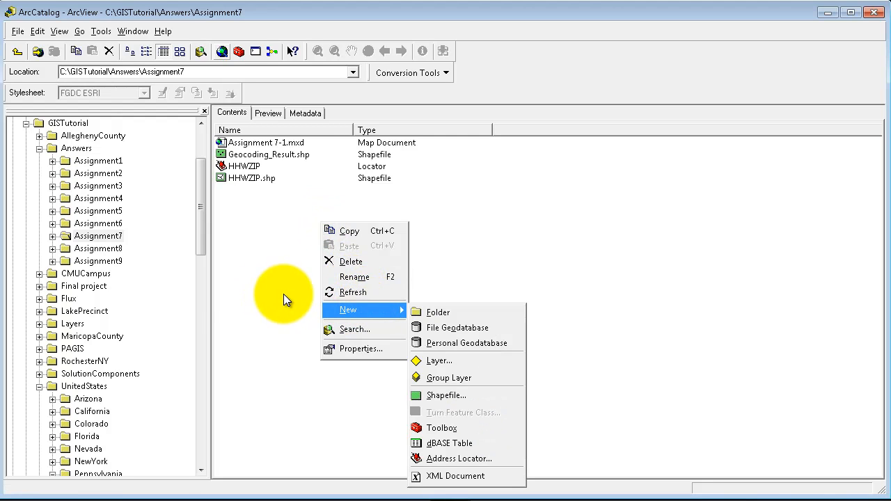
click(116, 239)
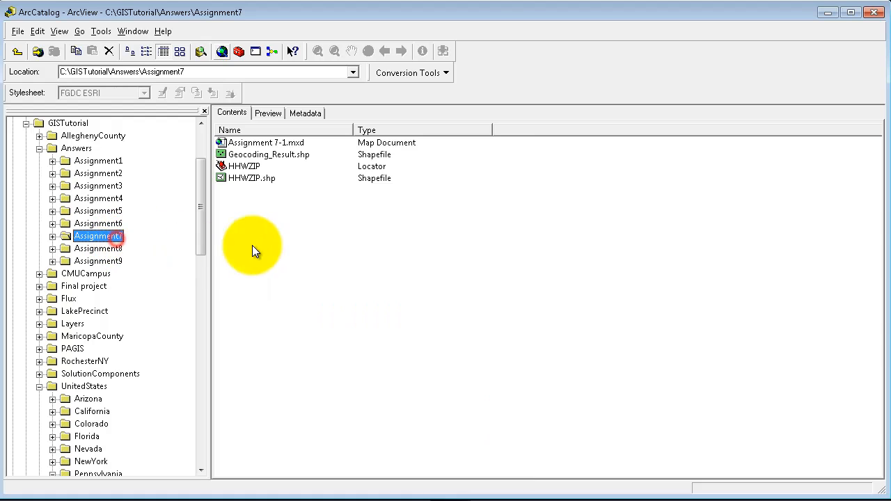
right_click(271, 245)
mouse_move(327, 331)
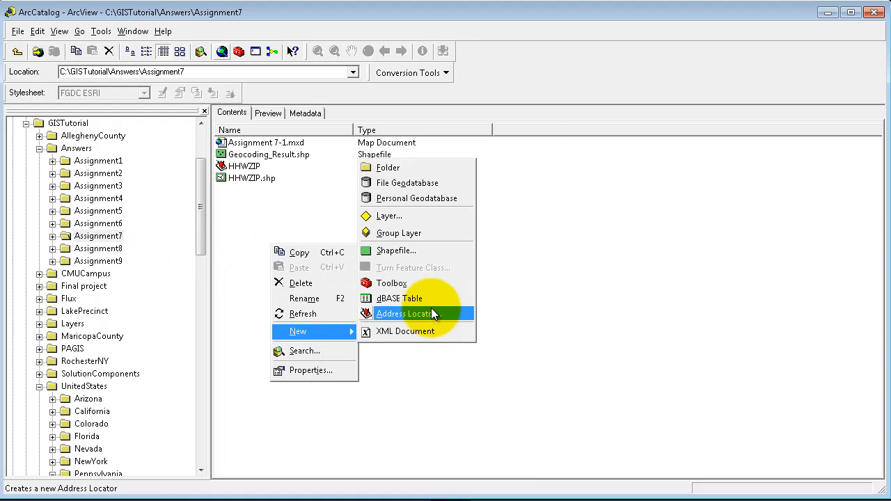
click(432, 308)
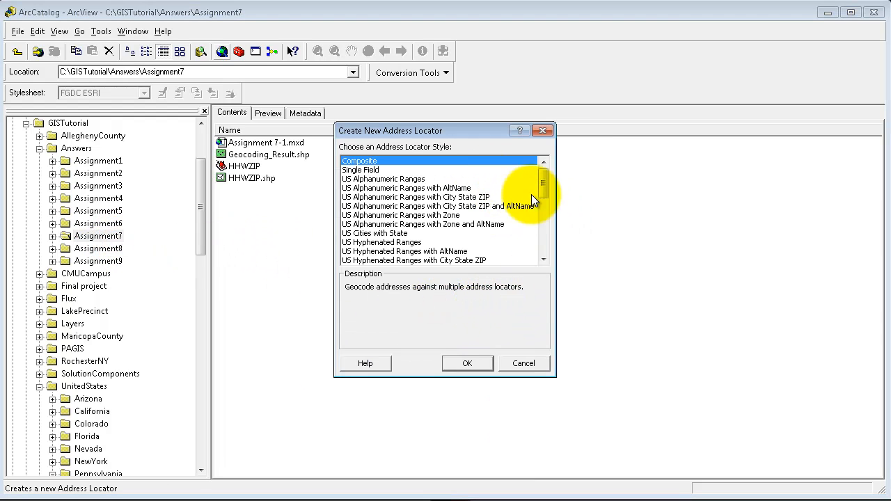
drag(546, 181, 544, 236)
click(408, 233)
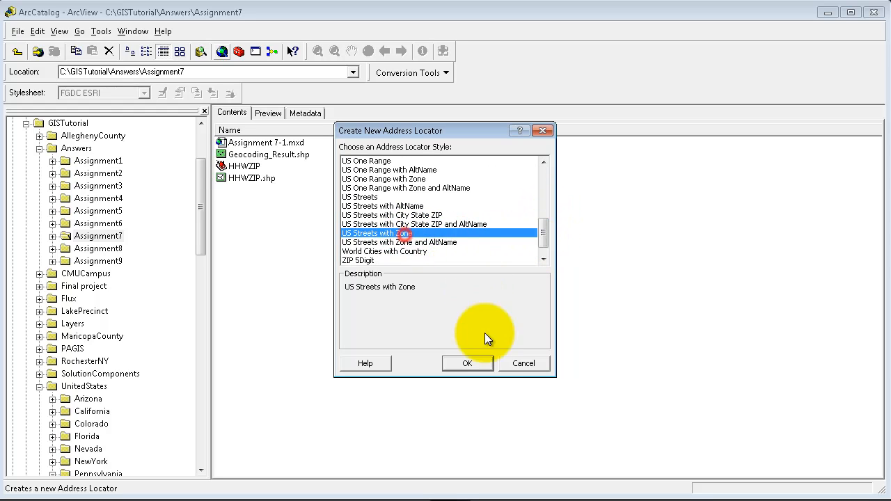
click(477, 363)
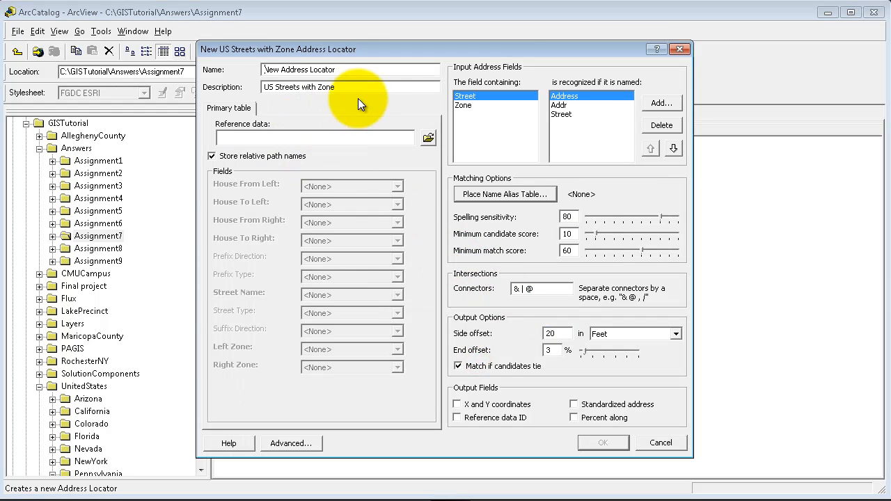
Name the locator PGHStreets and create it with PghStreets.shp from the PAGIS folder as its reference data.
drag(348, 73, 209, 66)
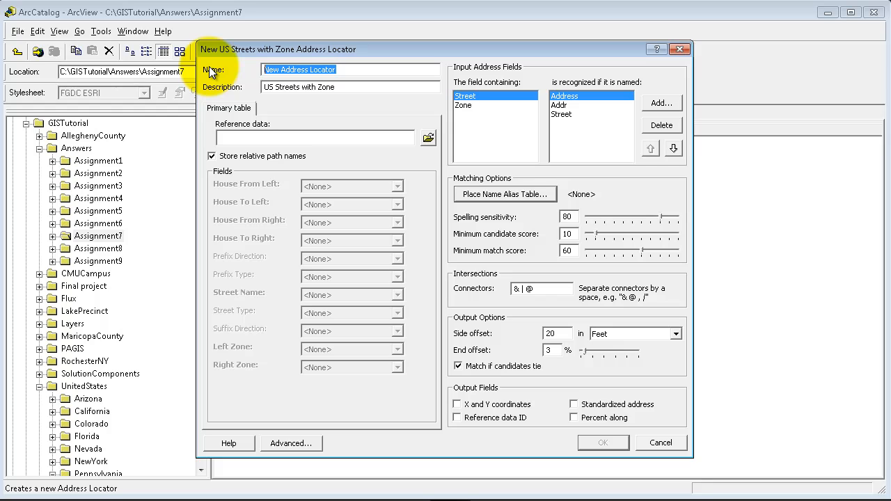
text(PGHStreets)
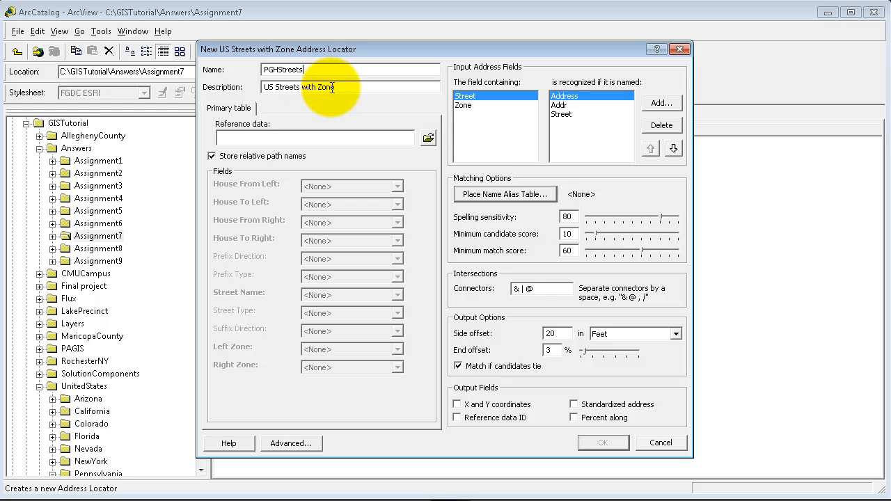
click(428, 138)
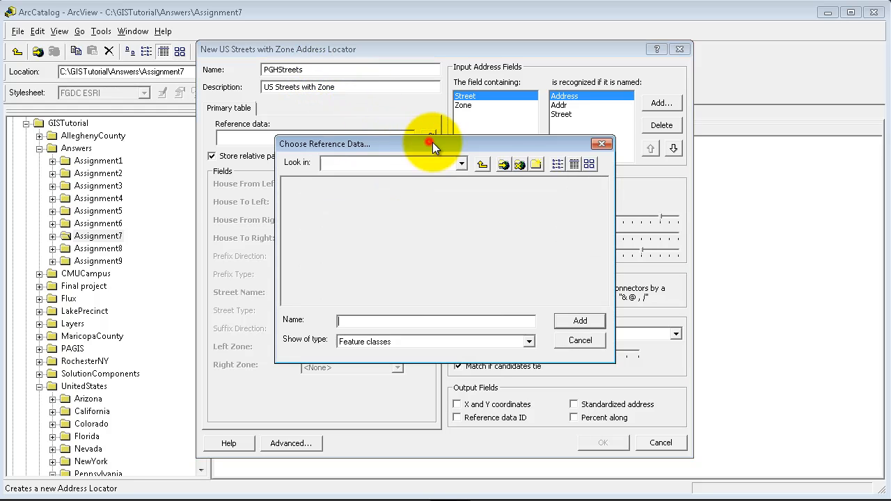
click(481, 165)
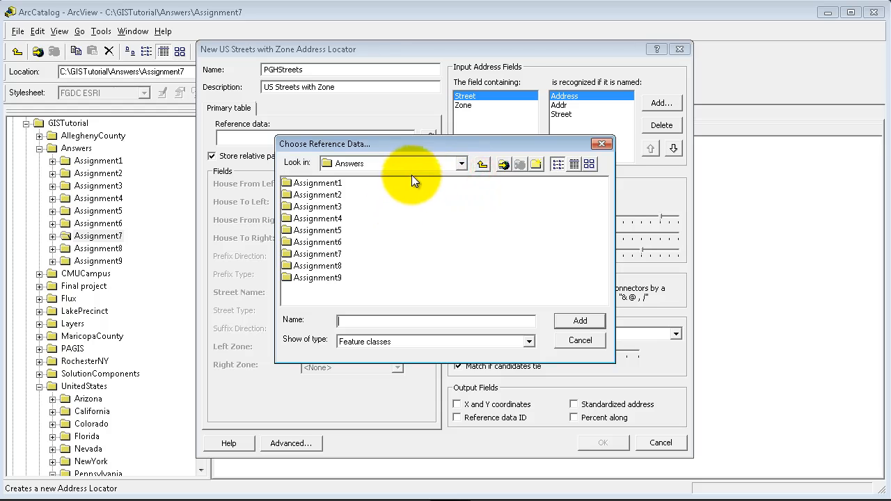
click(475, 165)
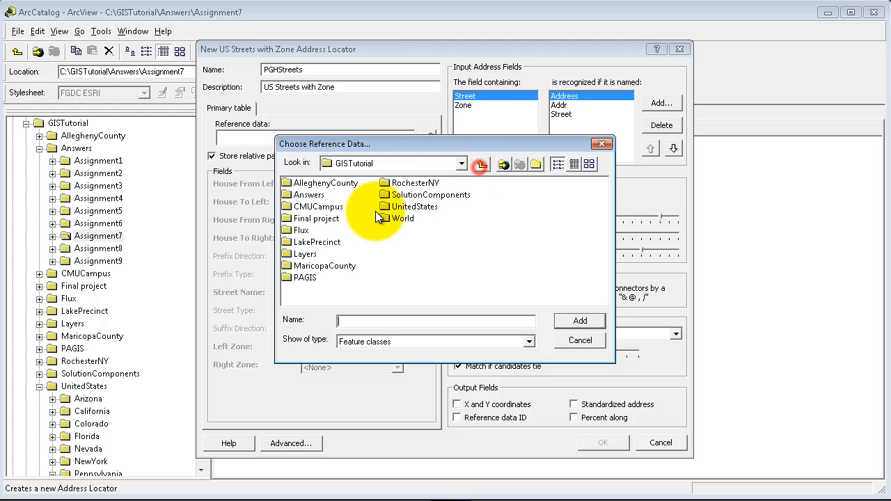
double_click(314, 276)
click(424, 207)
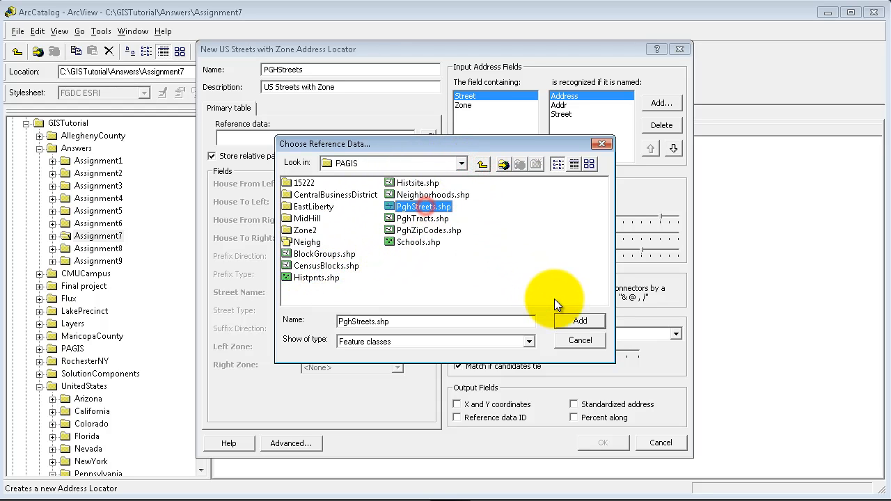
click(578, 321)
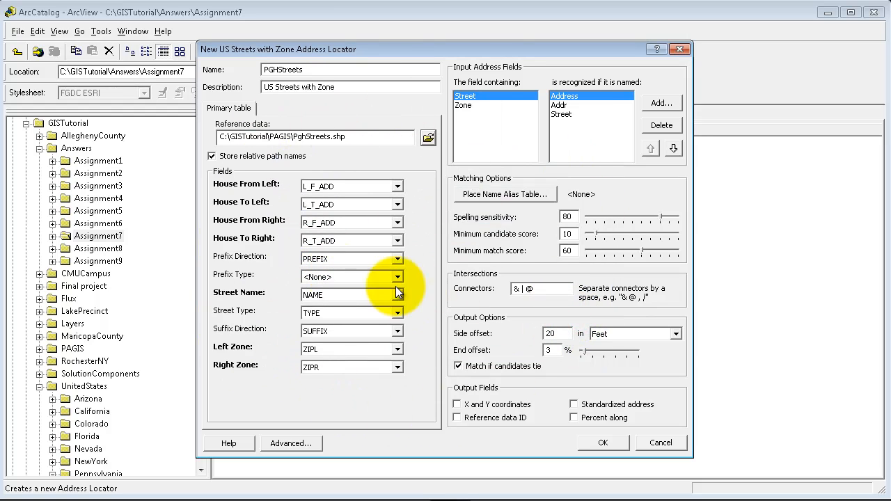
click(601, 444)
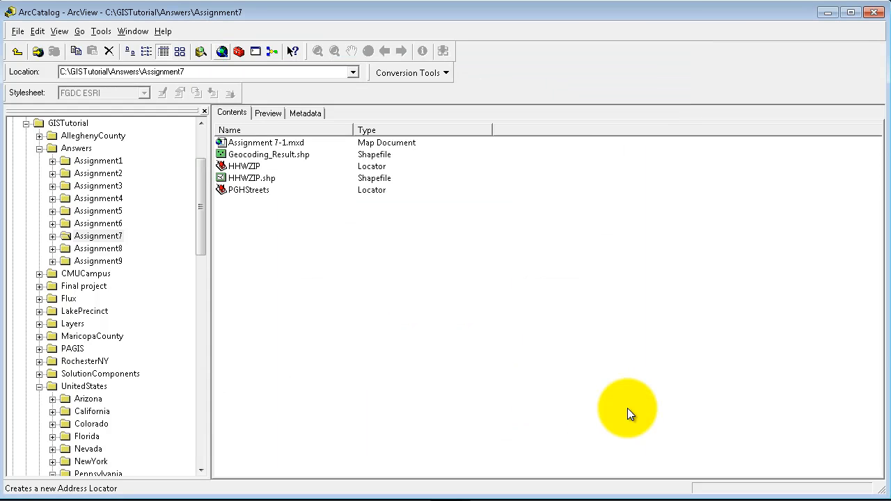
click(256, 190)
click(363, 252)
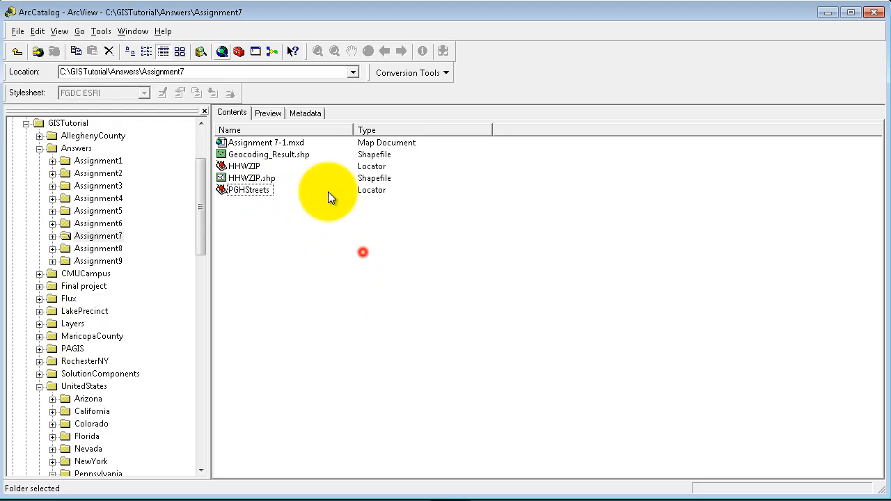
Launch ArcMap with a new empty map and add Neighborhoods.shp, PghStreets.shp and ForeignBusinesses.dbf from the PAGIS folder.
click(222, 52)
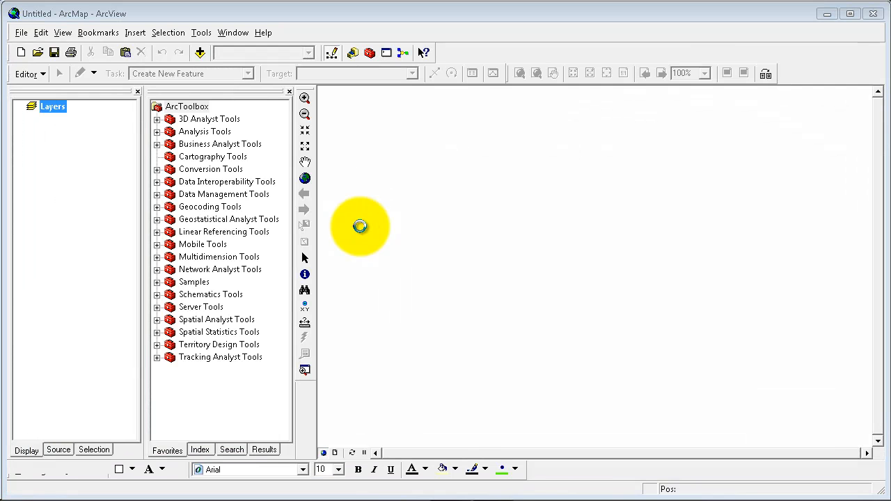
click(567, 367)
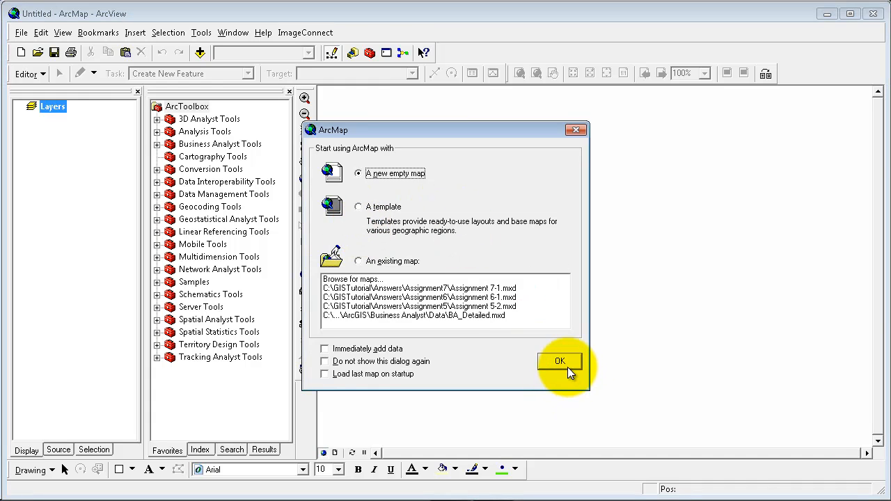
click(200, 52)
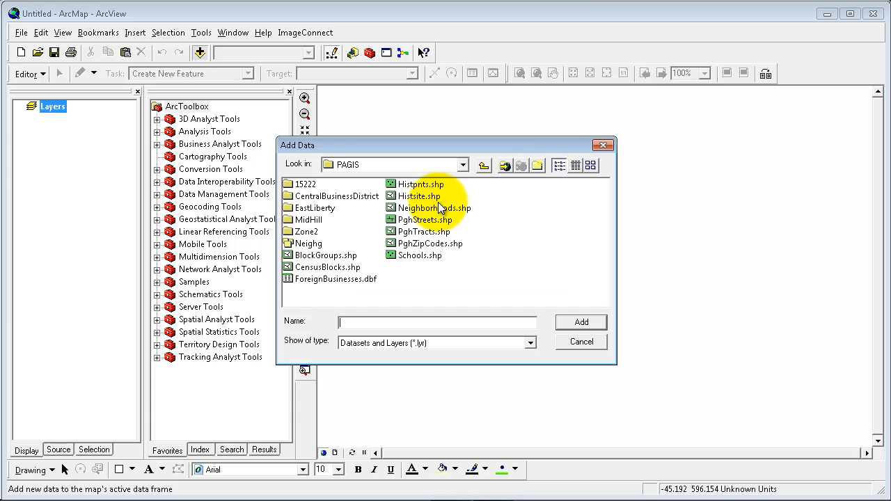
click(442, 208)
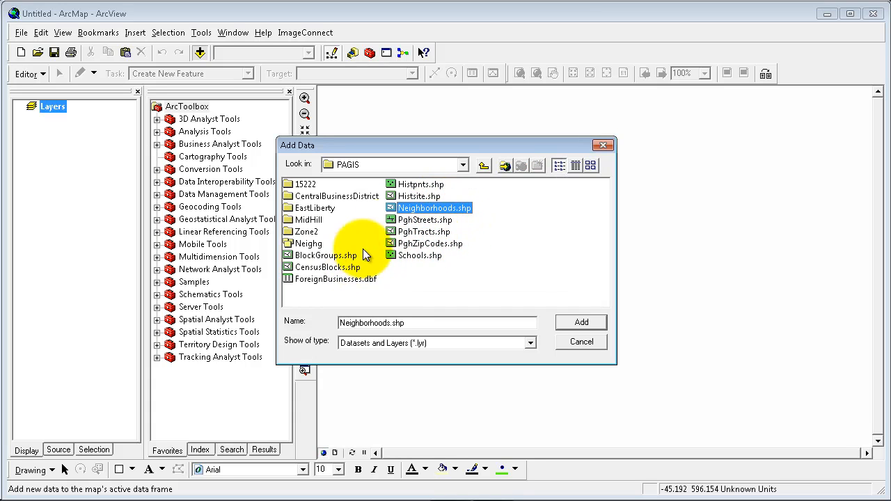
ctrl+click(431, 221)
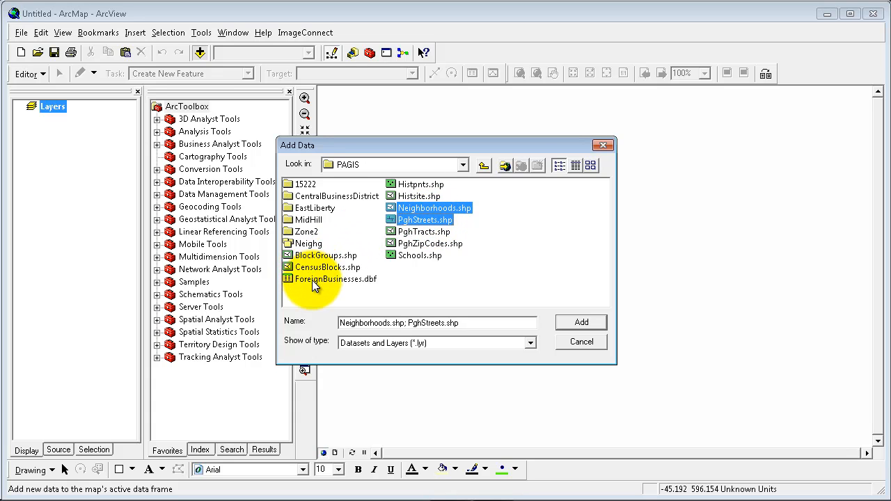
ctrl+click(311, 279)
click(589, 325)
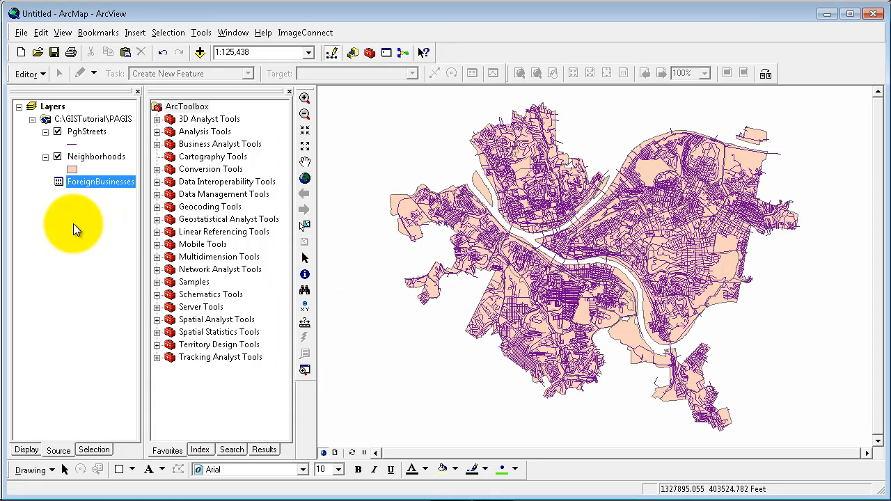
click(83, 259)
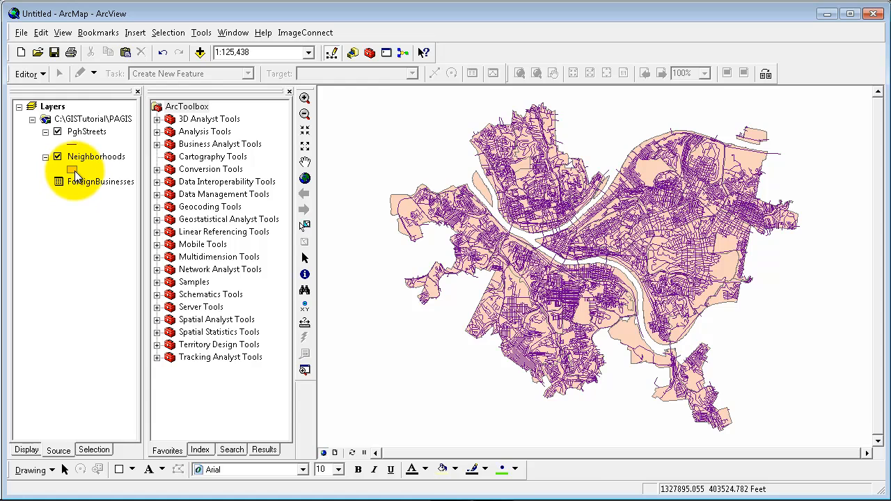
Hide the PghStreets layer and compare the table of contents by display order and by data source.
click(57, 131)
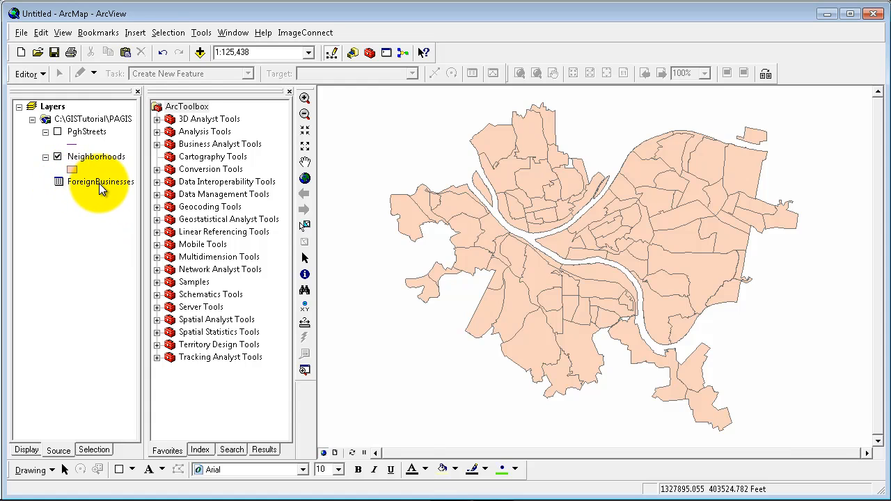
click(77, 204)
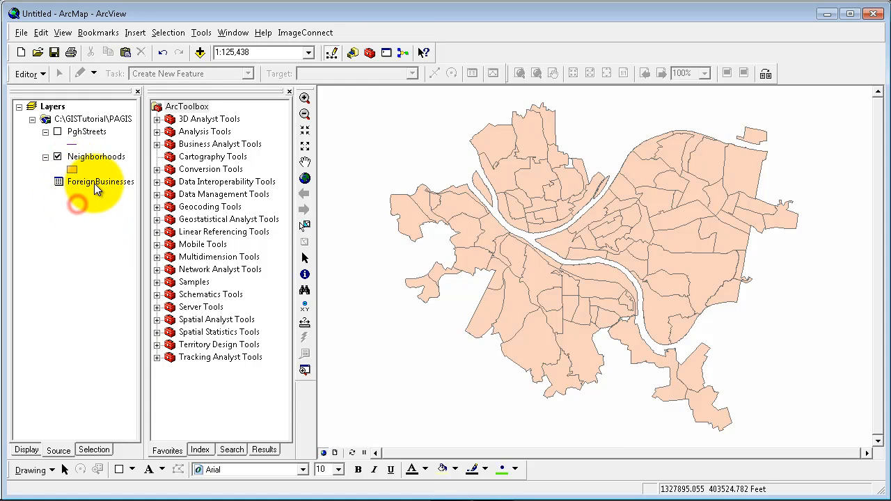
click(27, 450)
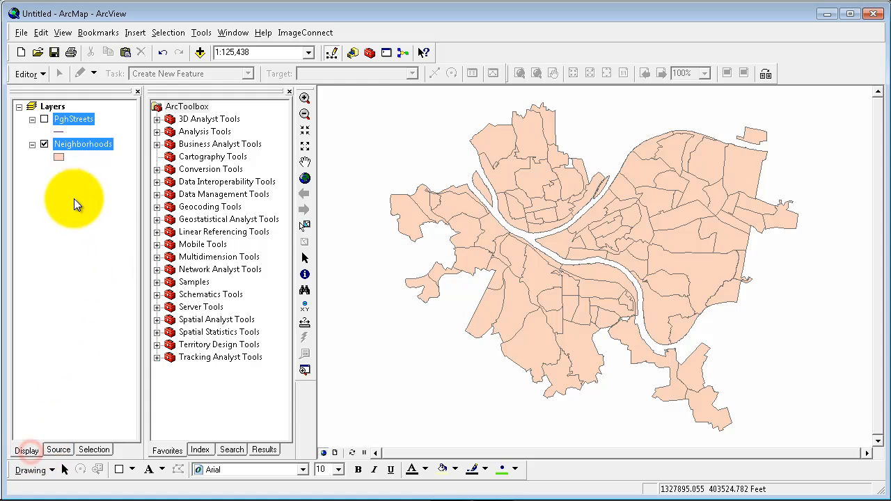
click(58, 449)
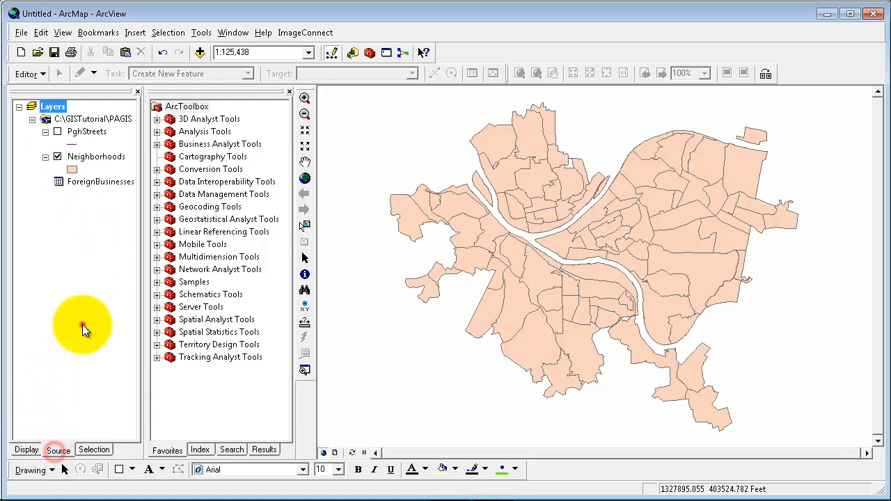
Start geocoding the ForeignBusinesses table with the PGHStreets address locator, added from the Answers\Assignment7 folder.
right_click(95, 180)
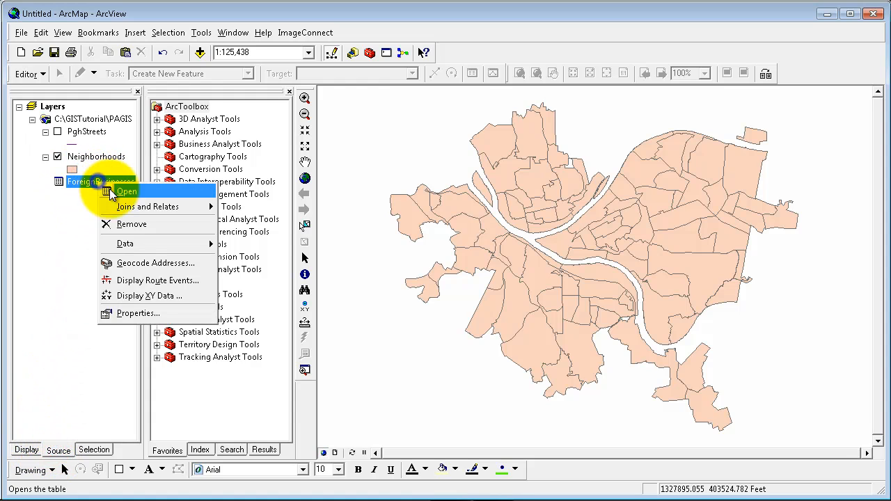
click(143, 264)
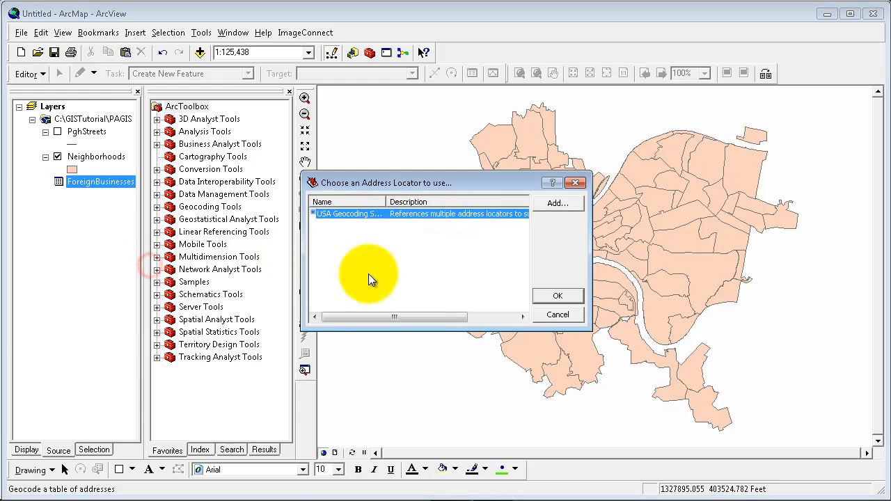
click(562, 205)
click(385, 166)
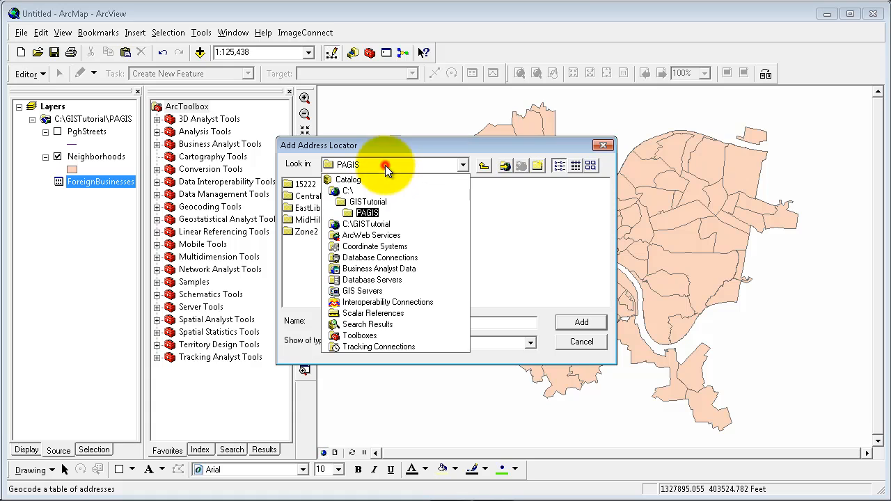
click(368, 201)
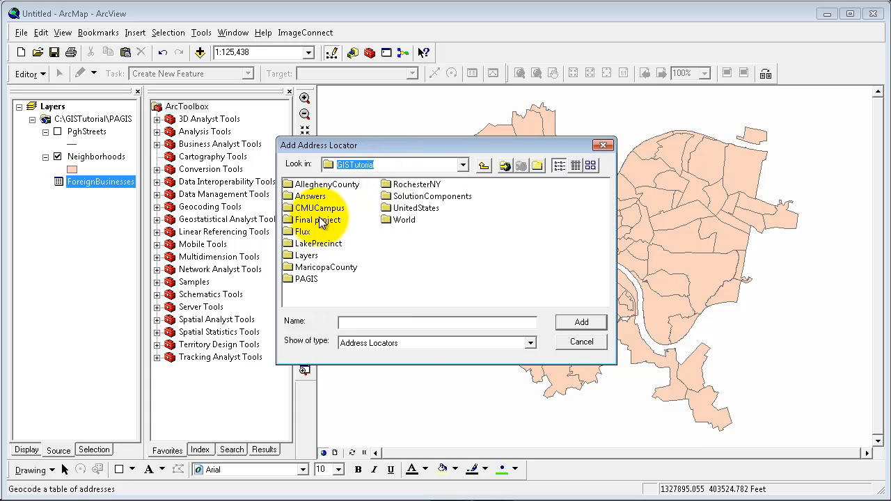
double_click(313, 196)
double_click(324, 255)
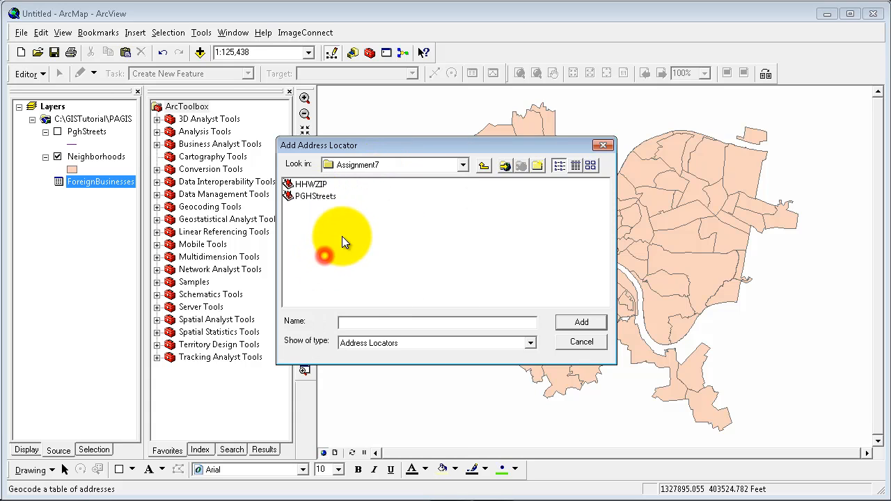
click(314, 195)
click(582, 322)
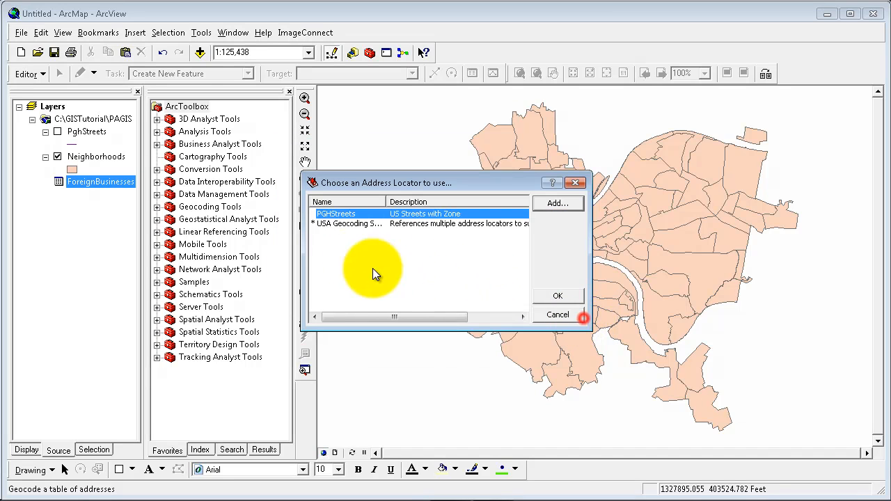
click(548, 296)
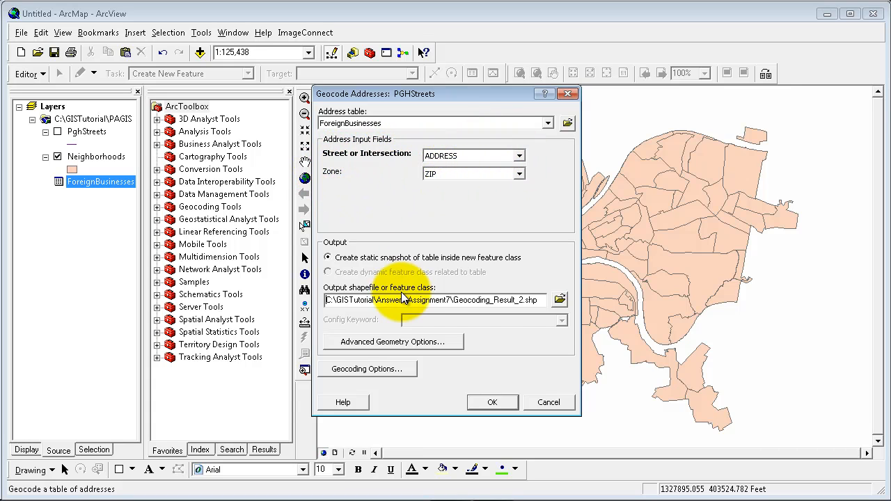
Name the geocoding output ForeignBusinesses in the Answers\Assignment7 folder, run the geocoding and close its results without rematching.
drag(451, 300, 546, 299)
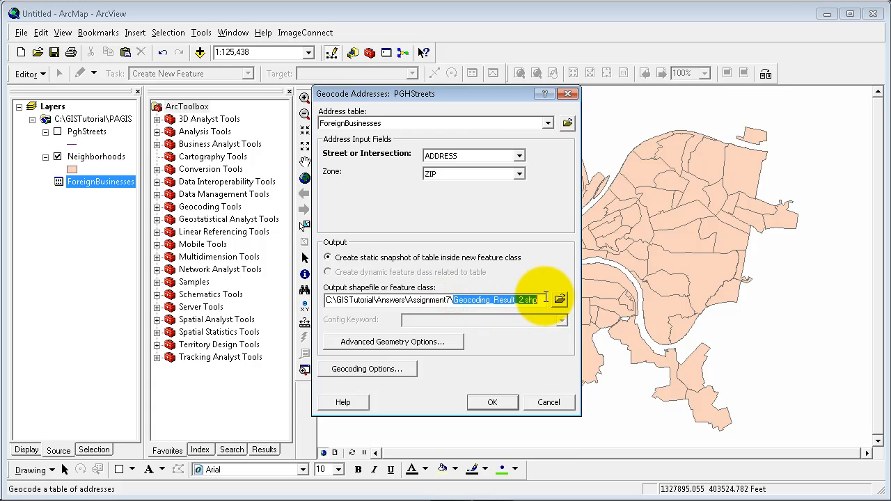
text(ForienBus)
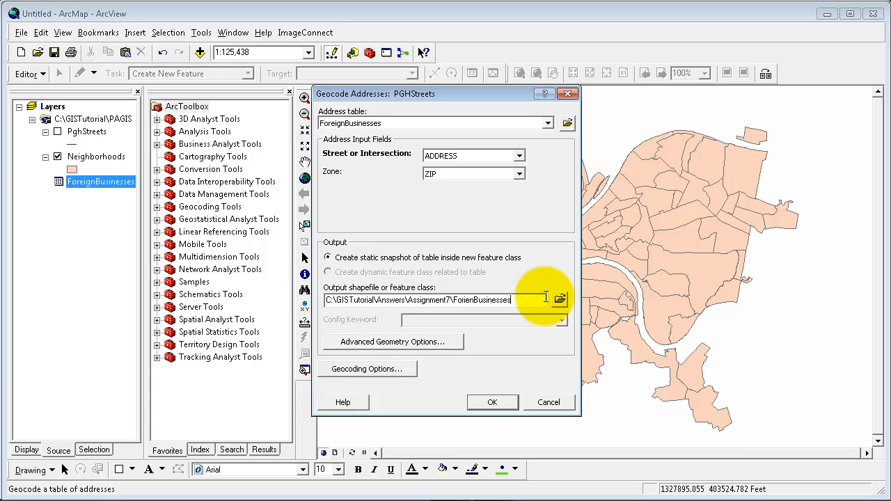
key(Left)
key(Left)
key(Left)
key(Left)
key(Left)
key(Left)
key(Left)
key(Left)
key(Left)
key(Left)
key(Left)
key(Left)
key(BackSpace)
text(ig)
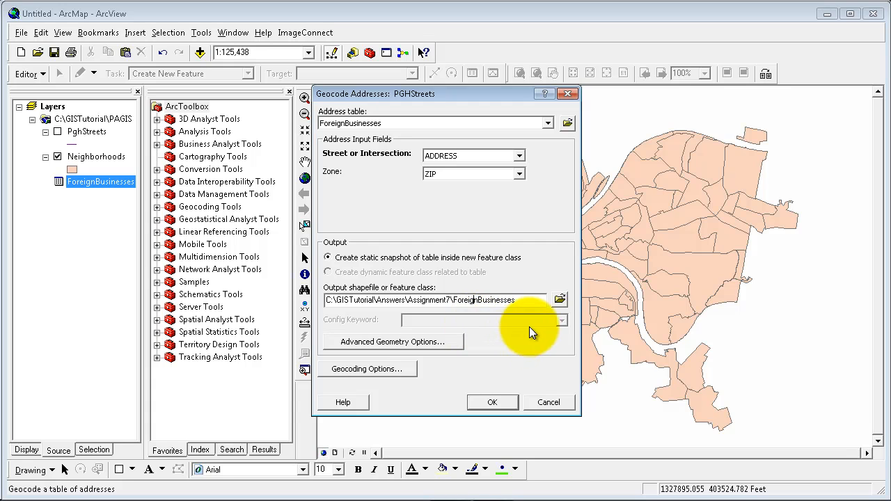
click(494, 404)
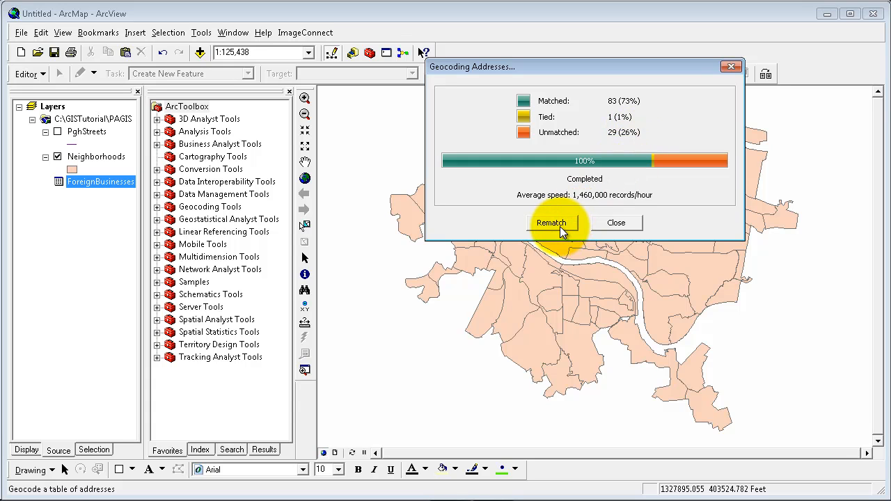
click(618, 223)
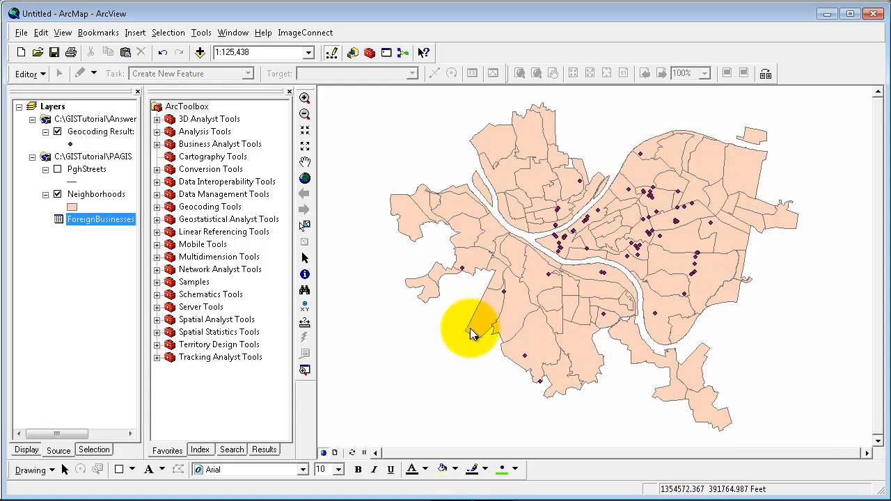
click(84, 272)
right_click(106, 134)
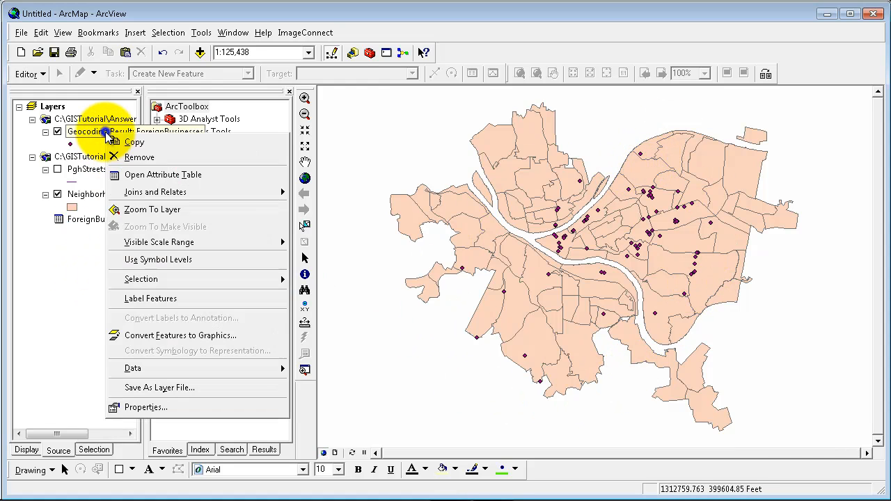
click(70, 300)
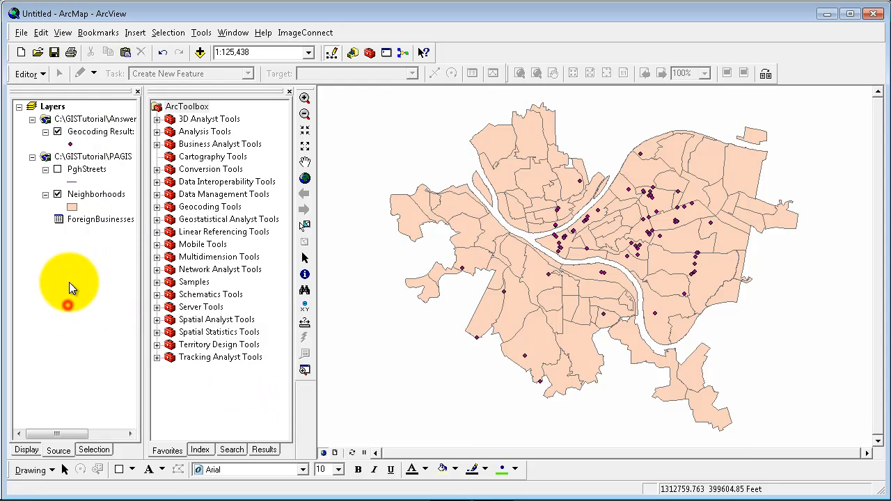
Spatially join the geocoded ForeignBusinesses points to Neighborhoods, summarizing attributes by Sum, and save the output as Neighborhoods_FB in Answers\Assignment7.
right_click(91, 199)
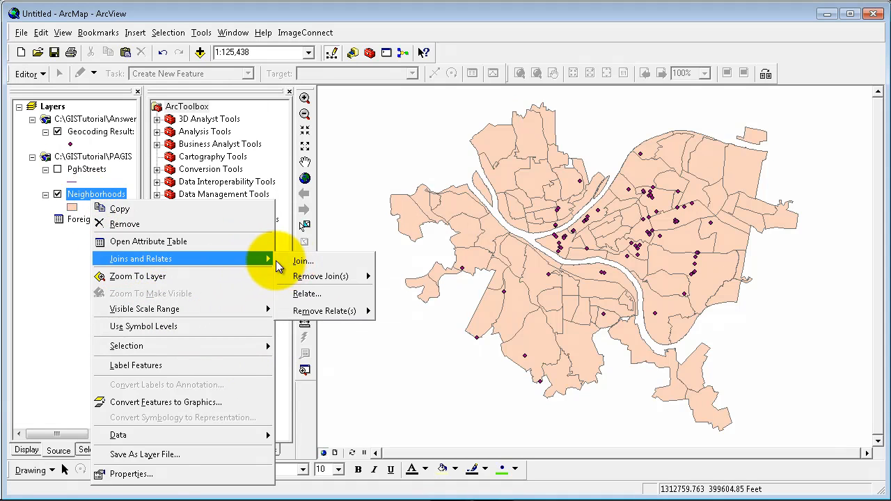
mouse_move(273, 259)
click(301, 261)
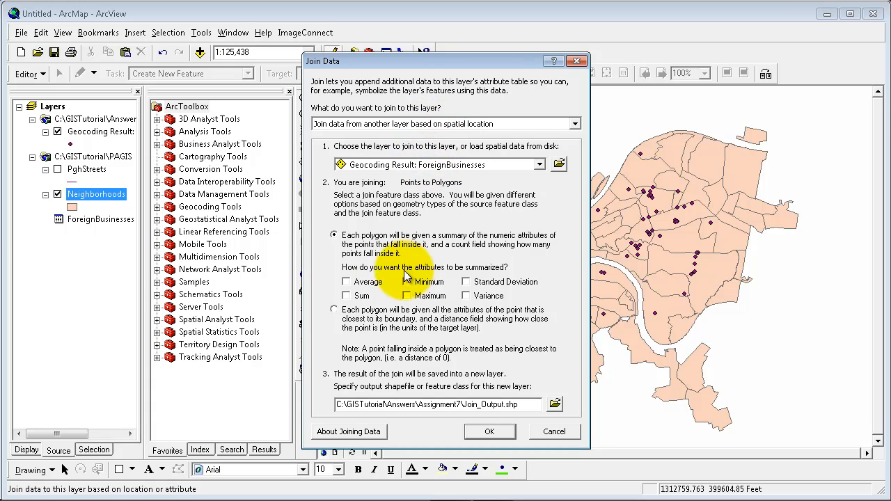
click(346, 295)
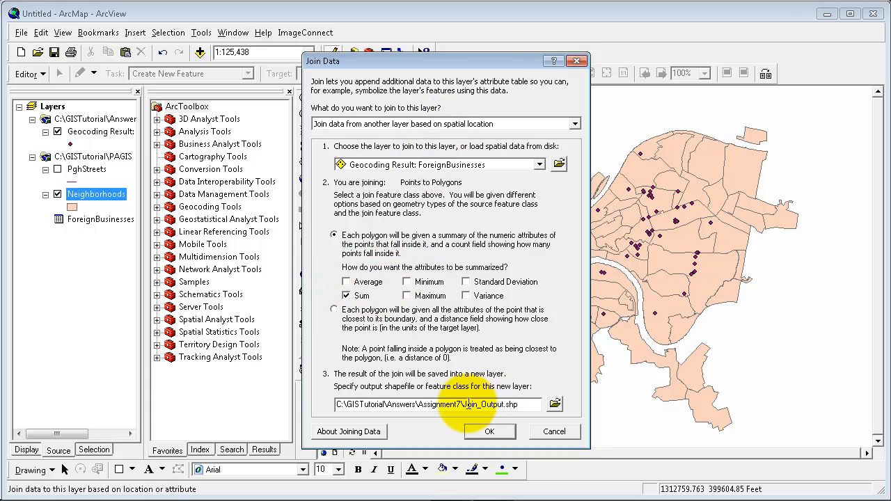
drag(464, 406, 532, 407)
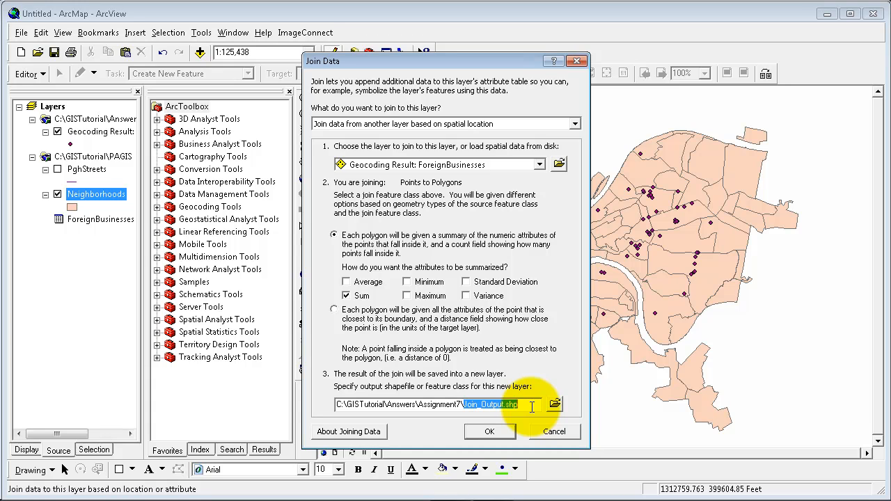
text(Neighbor)
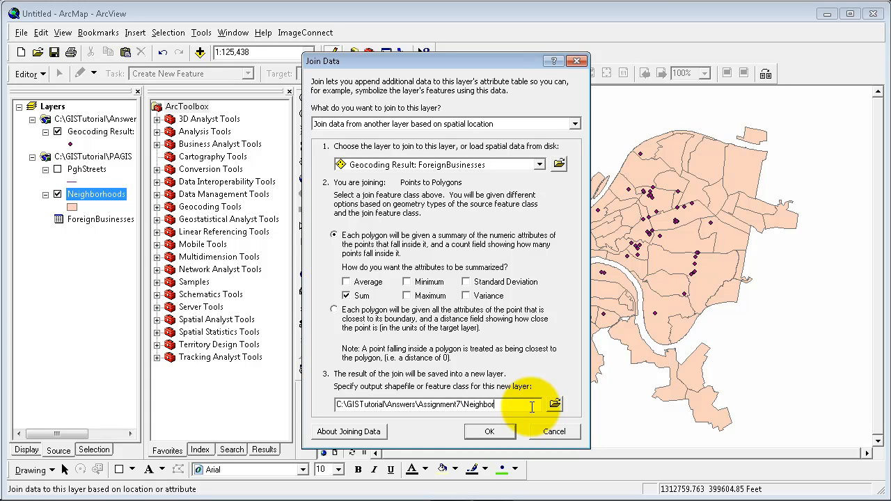
text(hoods_FB)
key(Return)
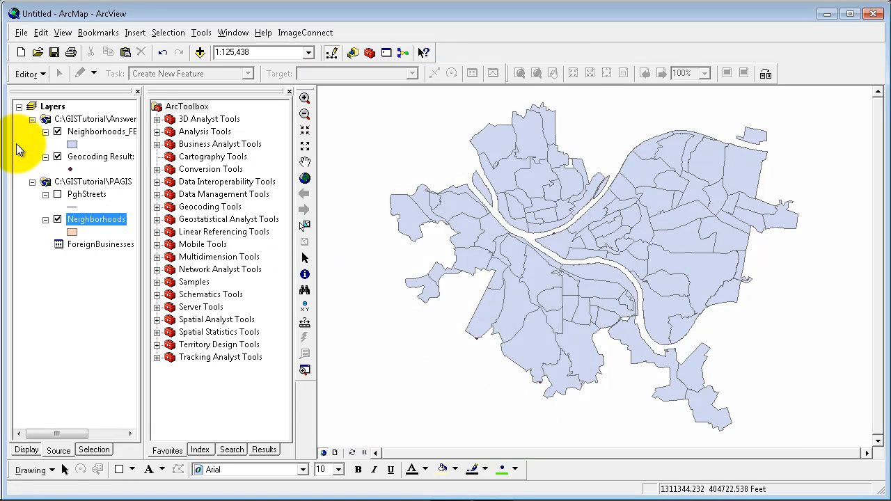
List the layers by display order and hide the original Neighborhoods layer.
click(28, 448)
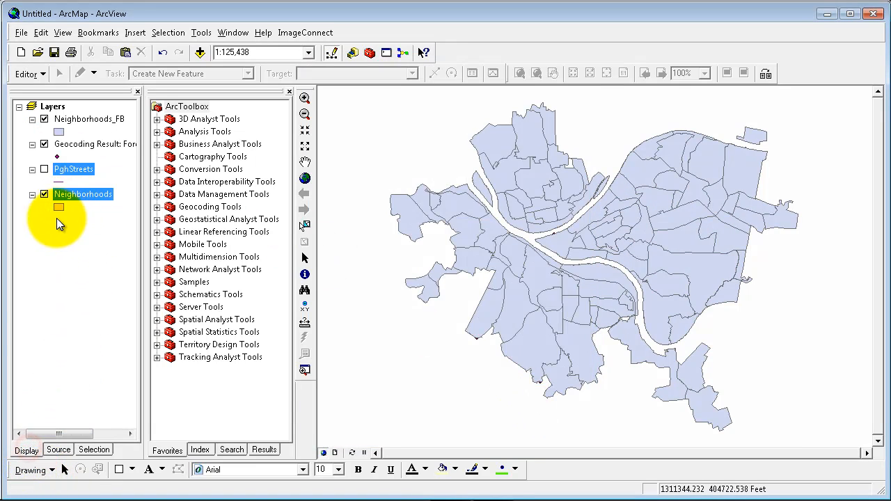
click(73, 148)
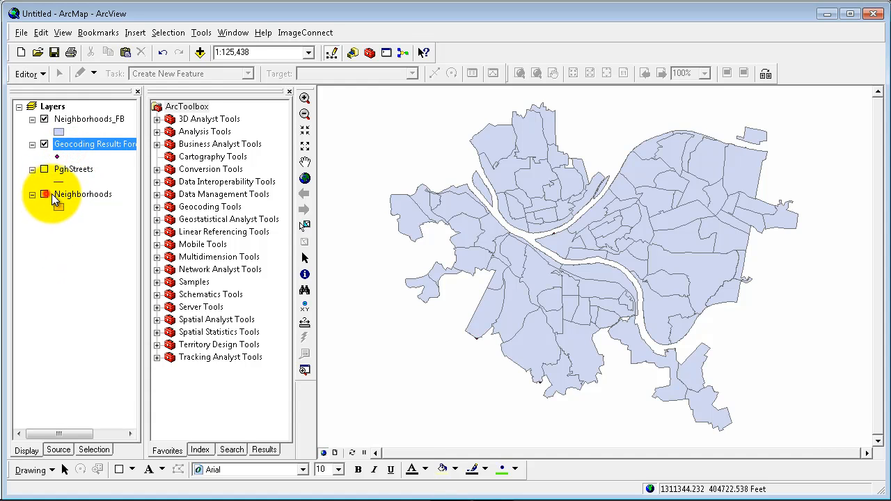
click(44, 194)
Symbolize the Neighborhoods_FB layer with graduated colors based on the Sum_Score field.
right_click(94, 120)
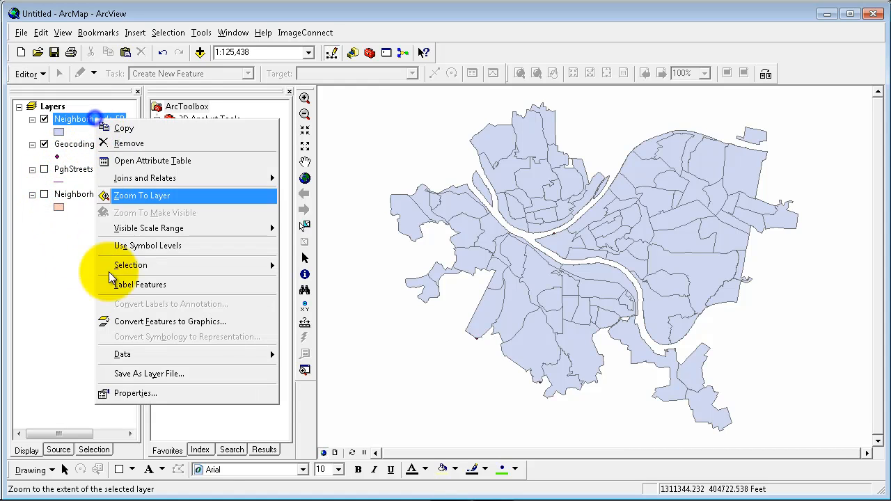
click(141, 395)
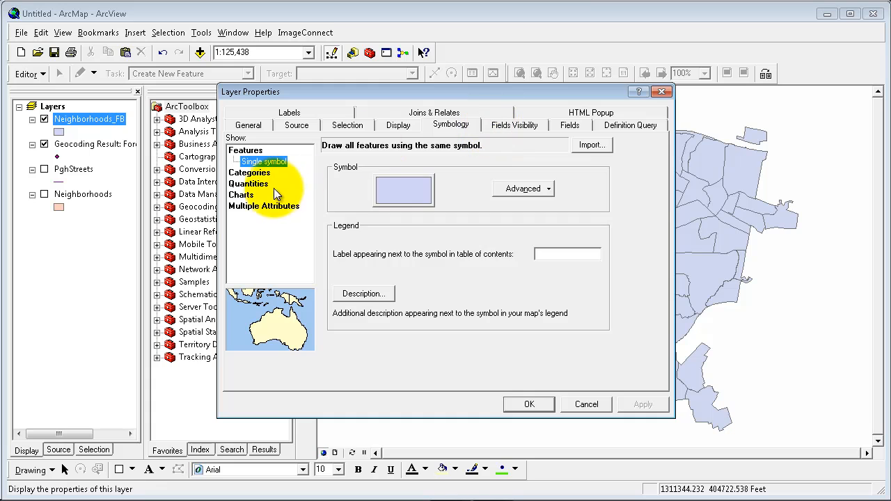
click(249, 183)
click(398, 175)
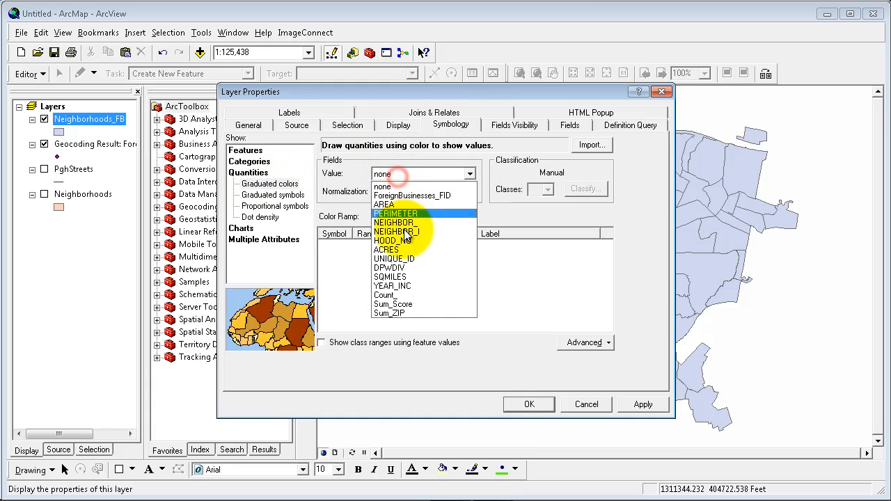
click(409, 304)
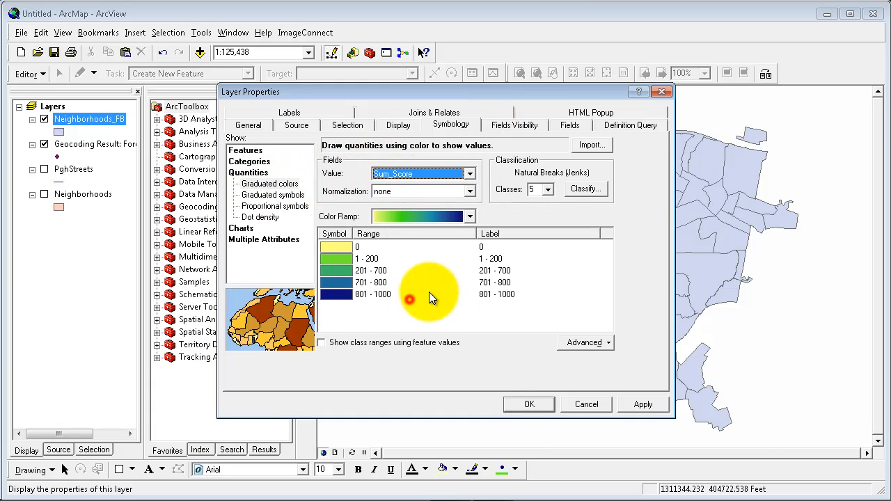
click(478, 315)
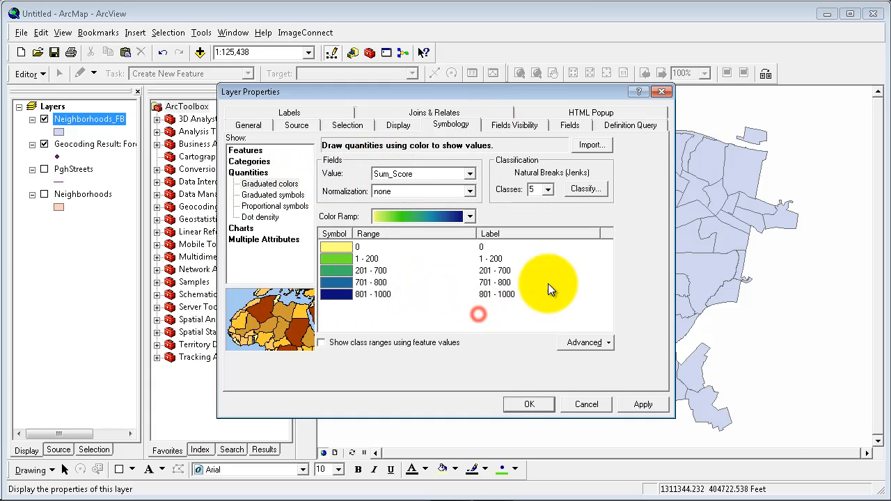
Try a light pink to dark red color ramp for the Sum_Score classes.
click(470, 216)
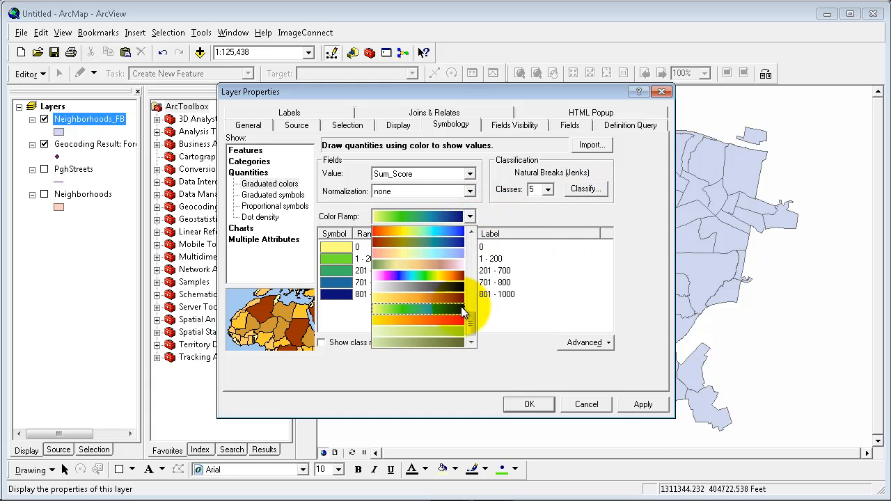
scroll(464, 314, up, 3)
scroll(463, 314, up, 5)
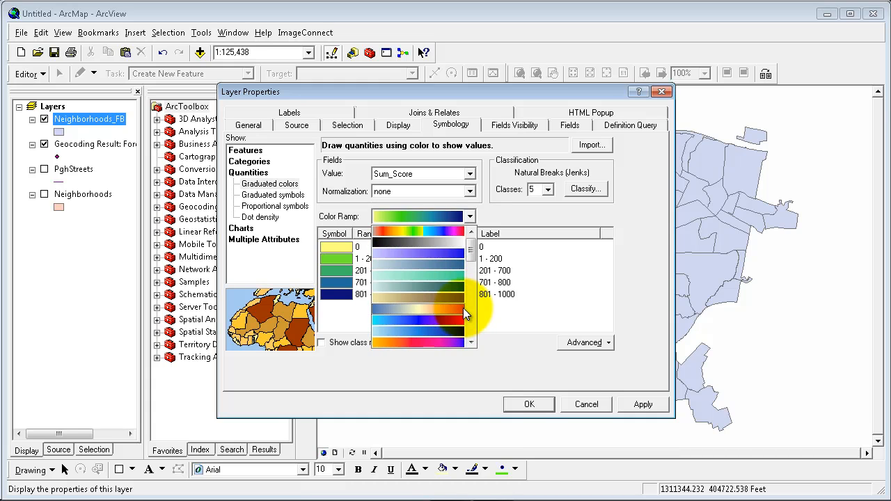
scroll(466, 300, down, 4)
scroll(466, 300, down, 2)
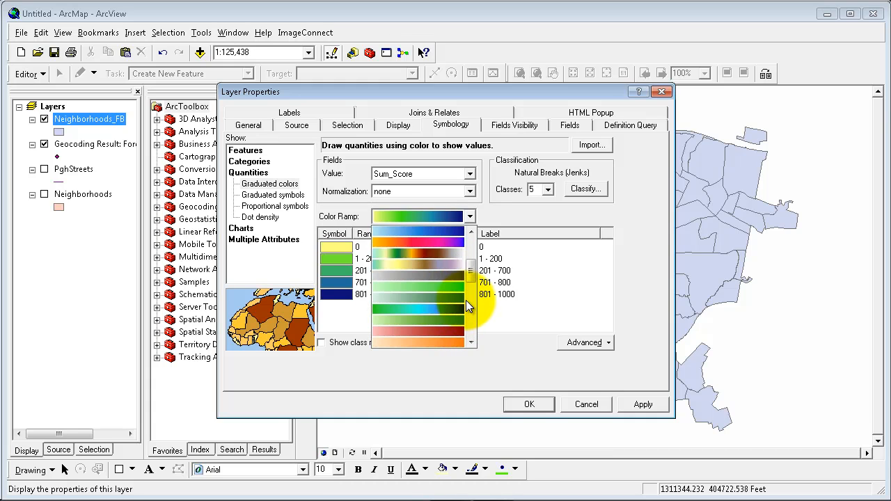
scroll(465, 301, down, 2)
scroll(465, 304, down, 1)
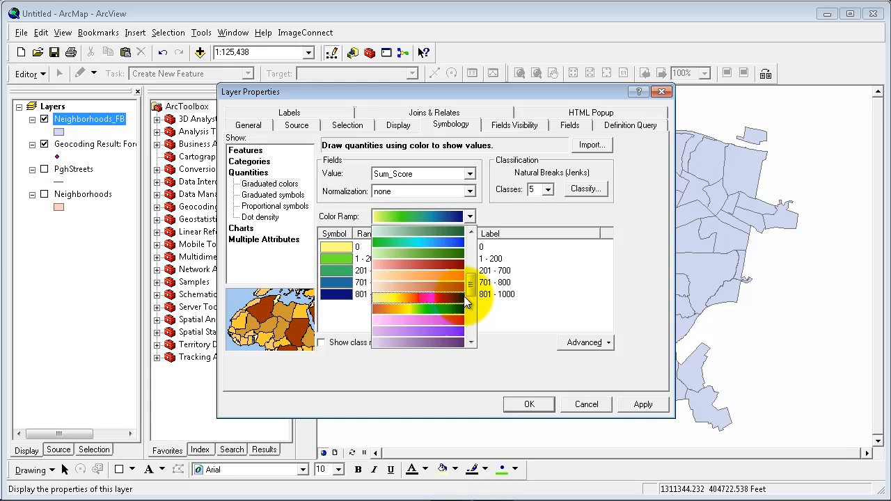
click(459, 262)
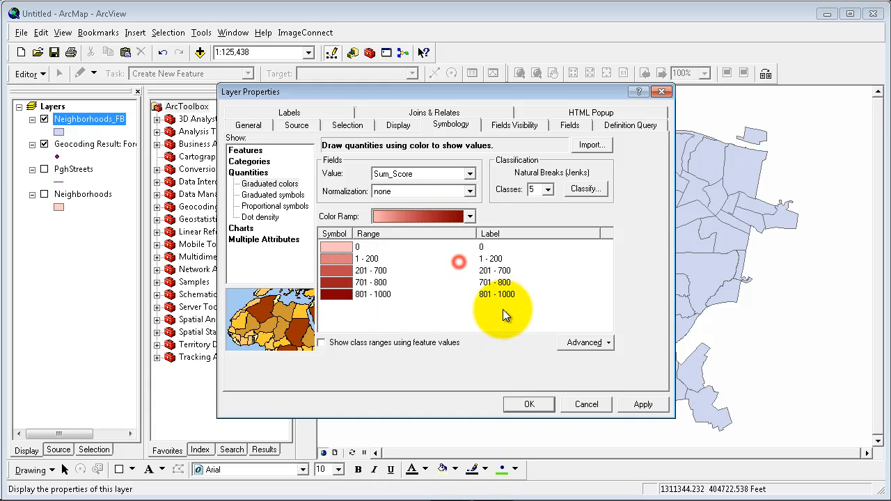
Set the color ramp of the Sum_Score classes to yellow through orange to dark brown.
click(452, 216)
scroll(448, 334, down, 2)
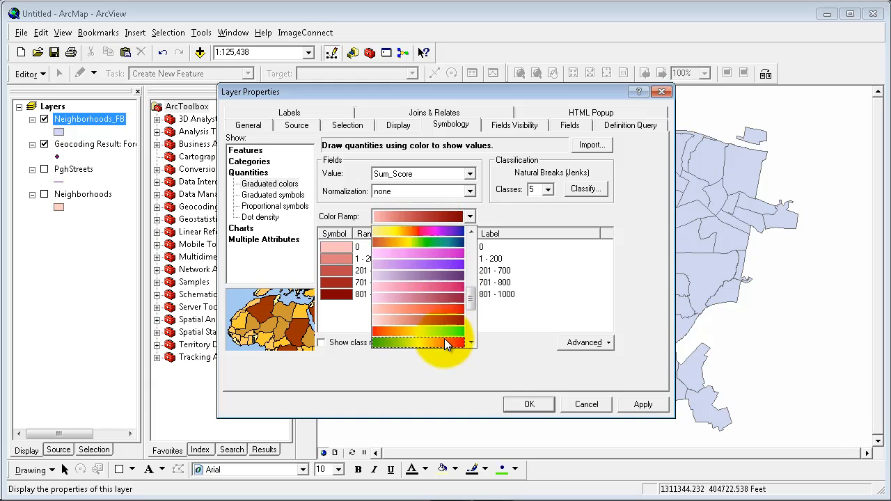
scroll(453, 307, down, 2)
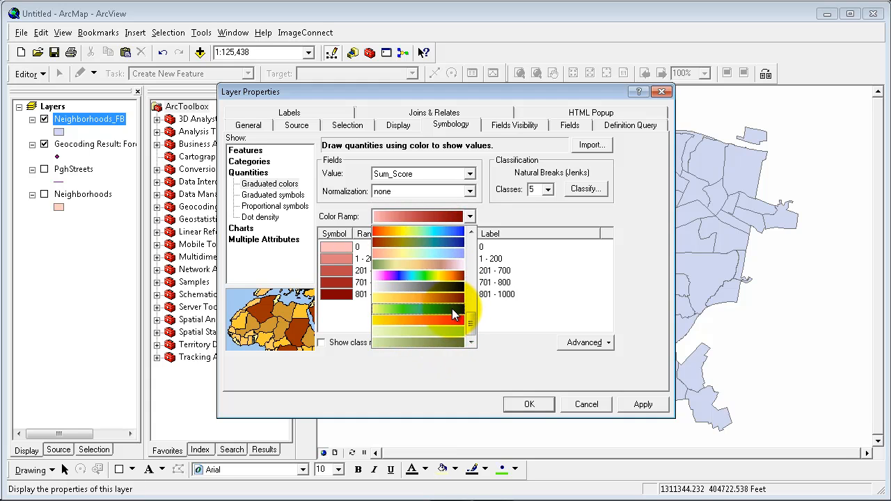
click(453, 297)
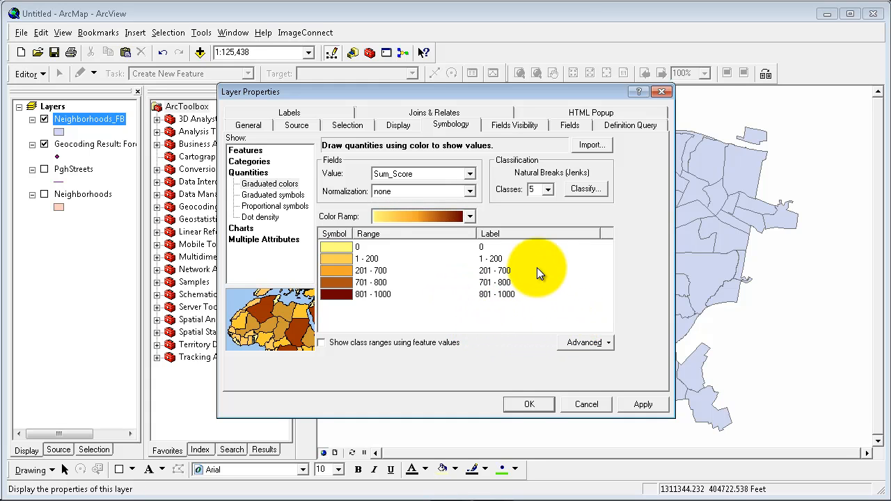
Classify the Sum_Score values by the Quantile method with five classes and apply the symbology to Neighborhoods_FB.
click(581, 187)
click(337, 121)
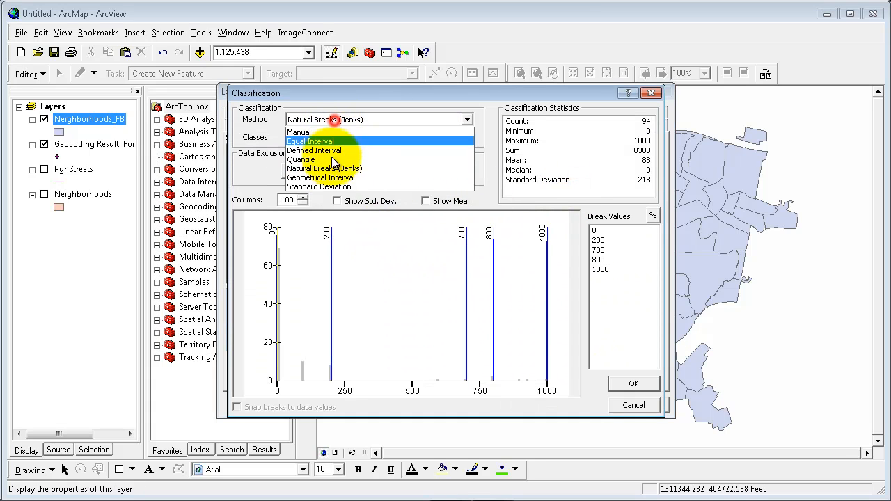
click(335, 160)
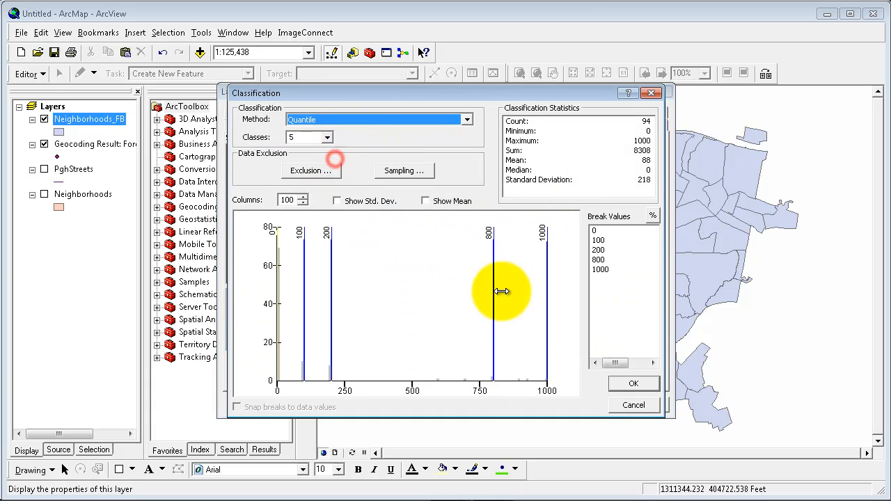
click(642, 382)
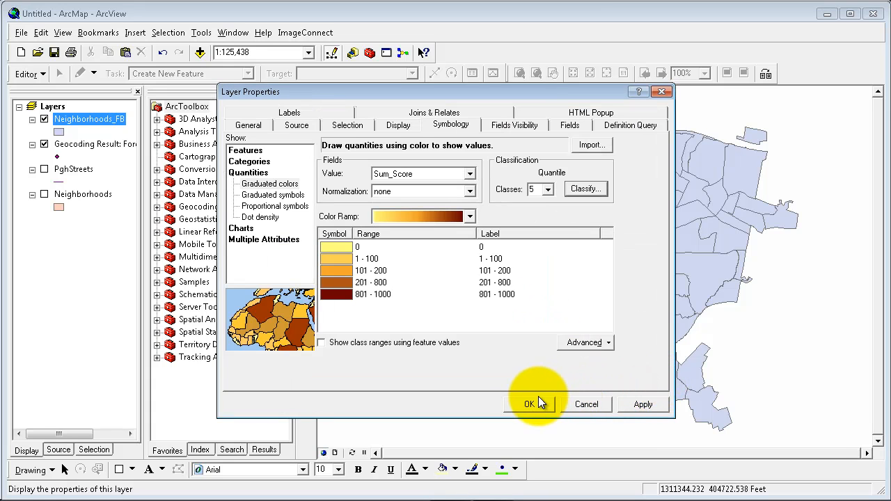
click(531, 404)
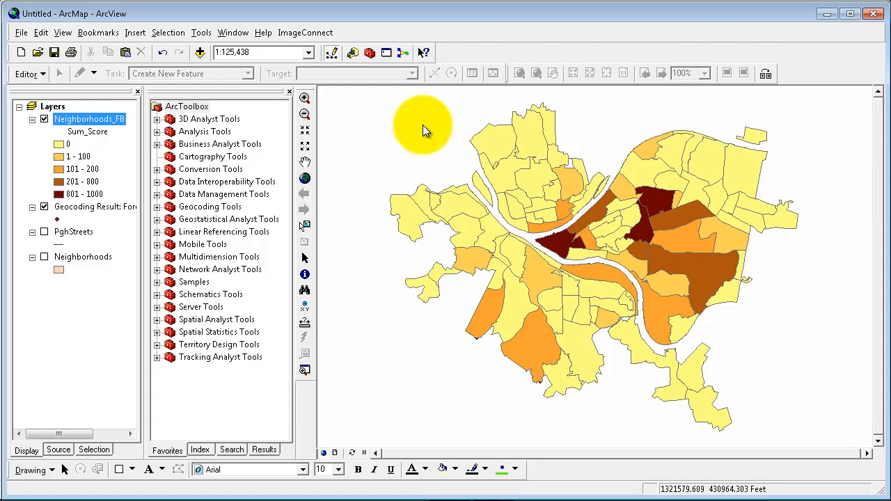
Move the geocoded ForeignBusinesses layer above Neighborhoods_FB in the drawing order.
click(92, 207)
drag(102, 123, 101, 111)
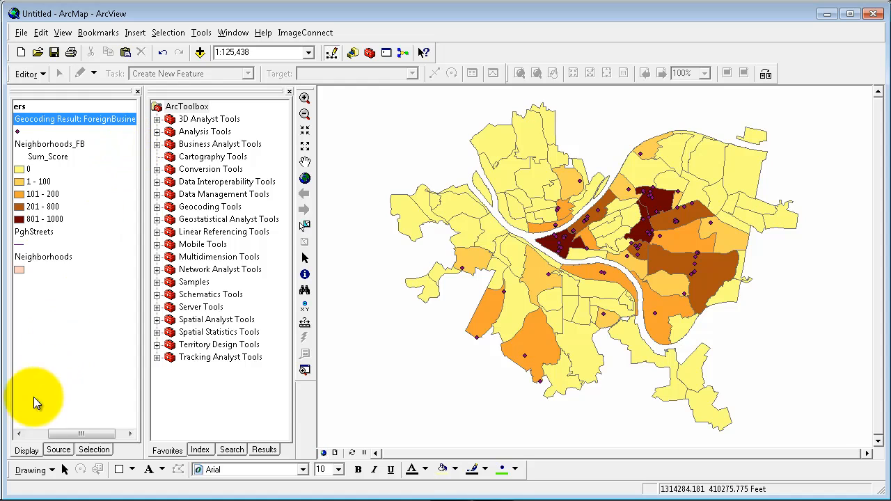
drag(78, 436, 55, 435)
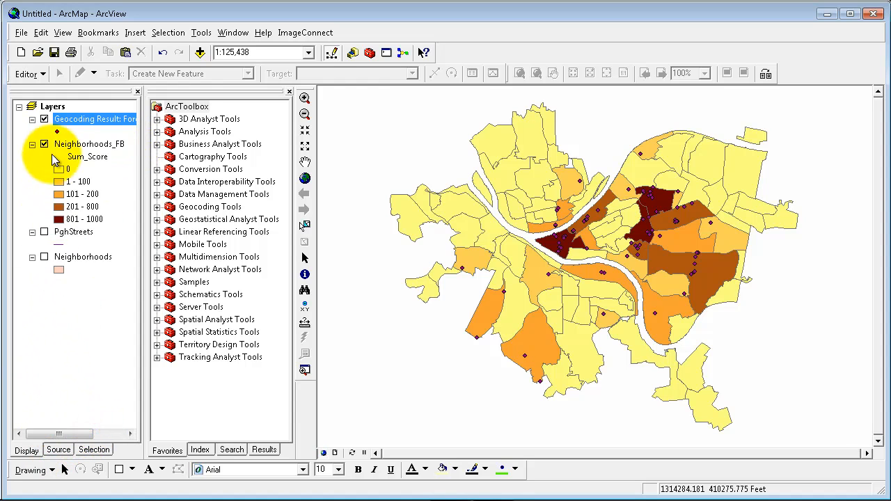
Symbolize the geocoded business points with small black Circle 1 markers masked by a halo of size 1.
click(58, 133)
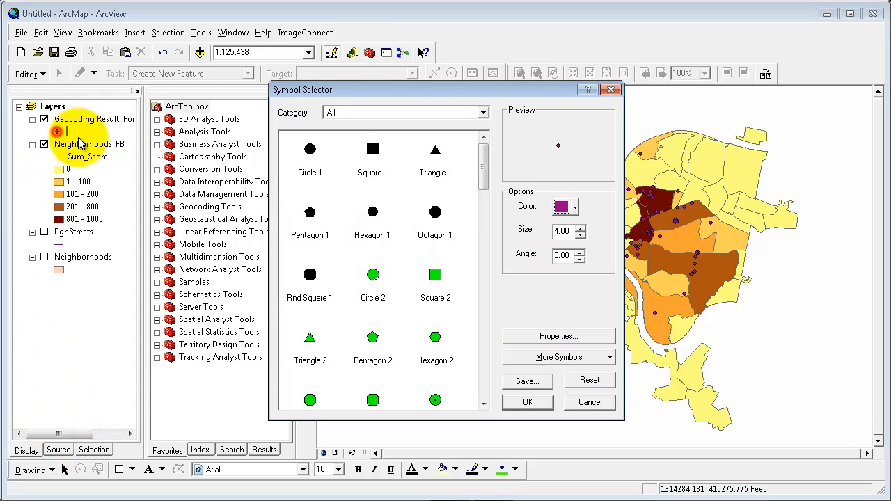
click(301, 151)
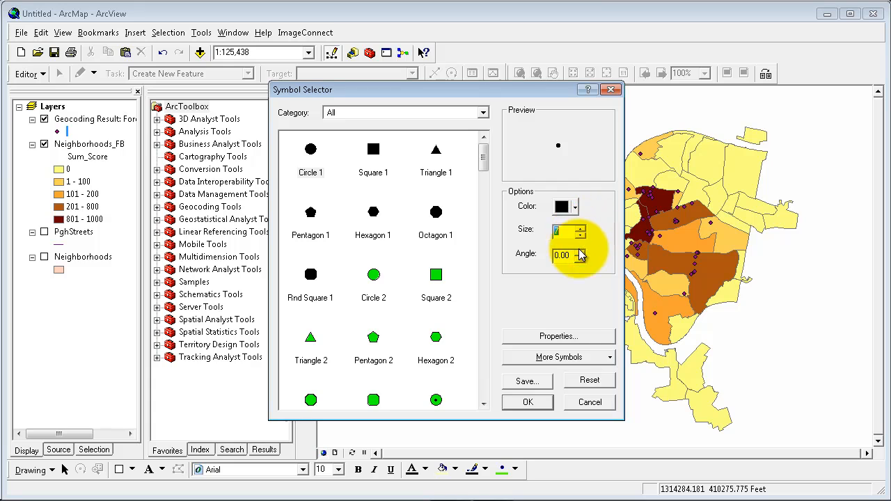
click(568, 336)
click(411, 154)
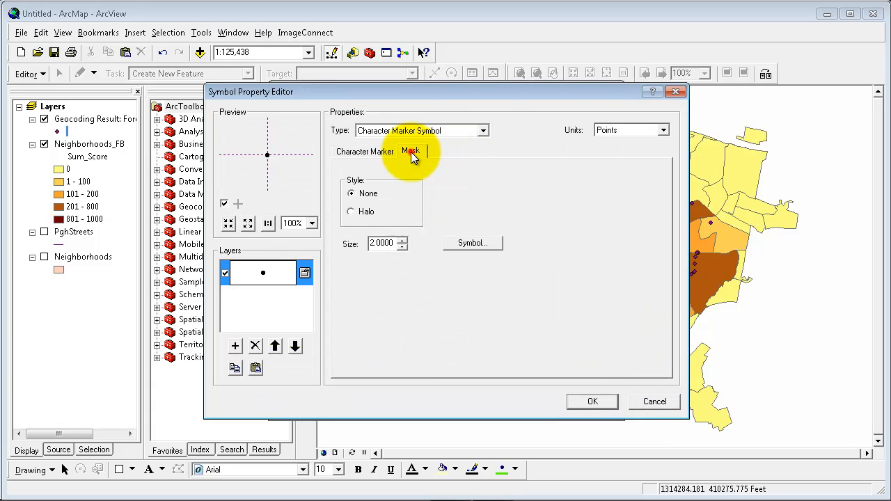
click(366, 211)
click(404, 247)
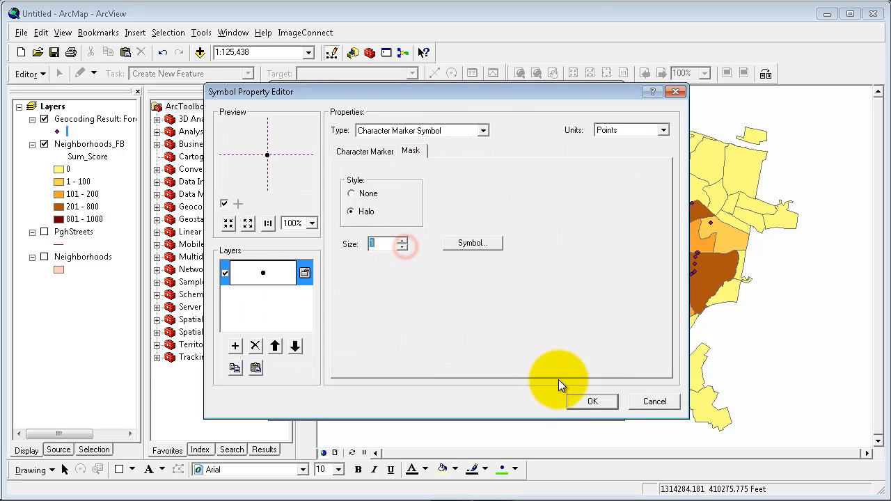
click(580, 403)
click(528, 403)
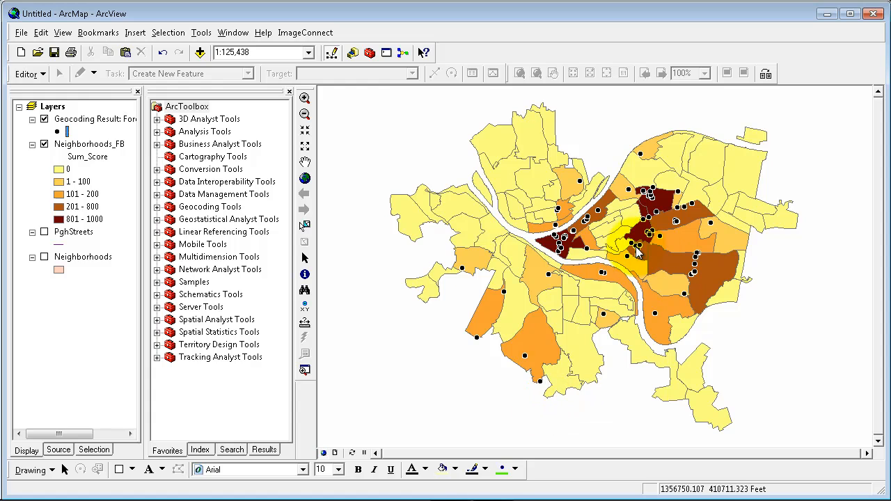
click(57, 131)
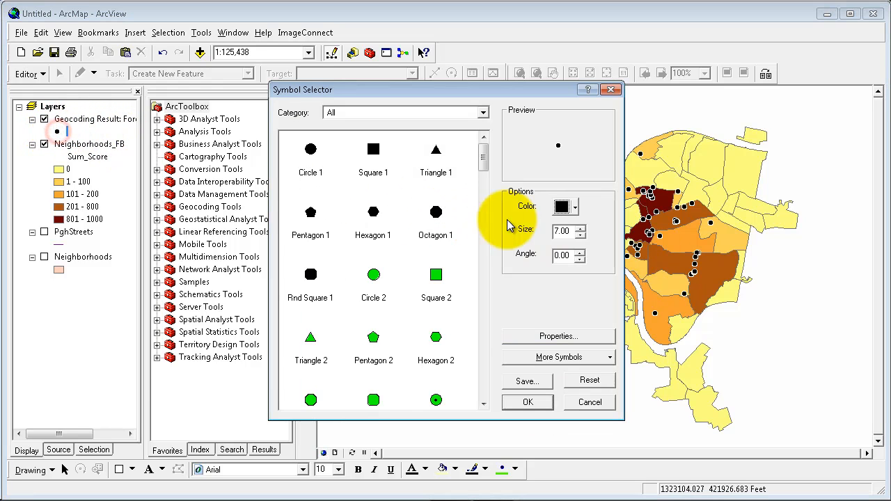
click(538, 401)
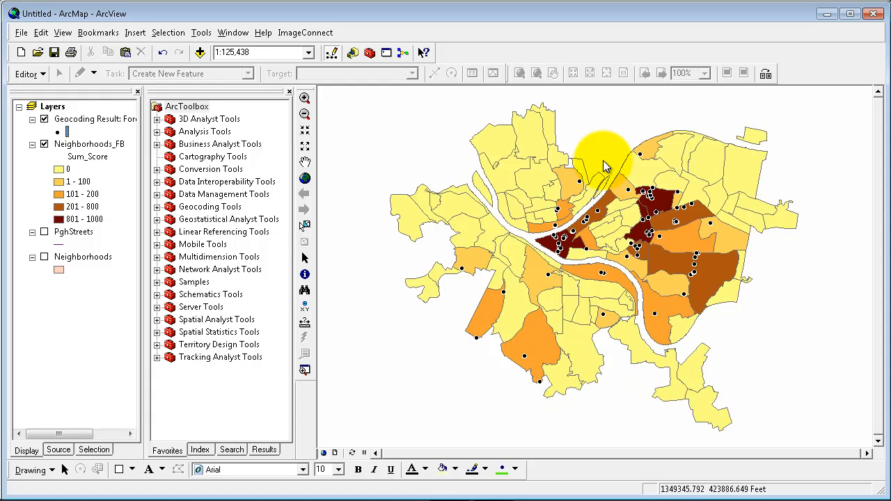
Label the Neighborhoods_FB features by the HOOD field and set the label text to size 5.
right_click(83, 144)
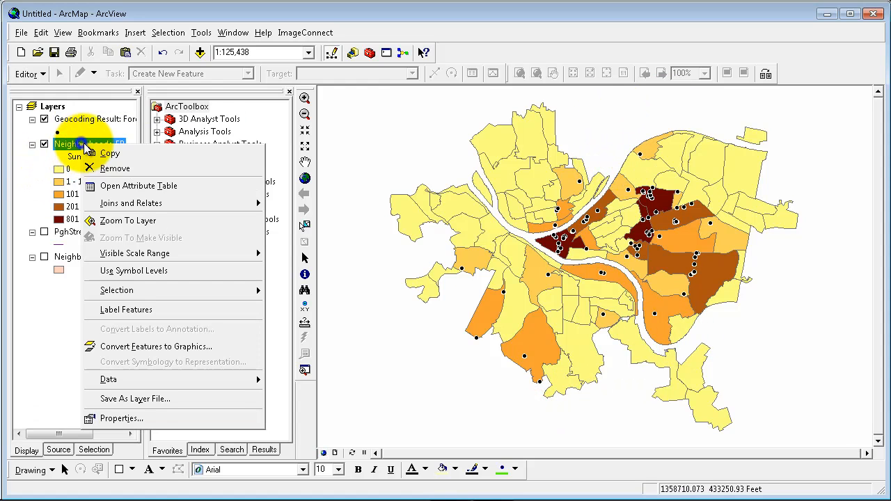
click(133, 312)
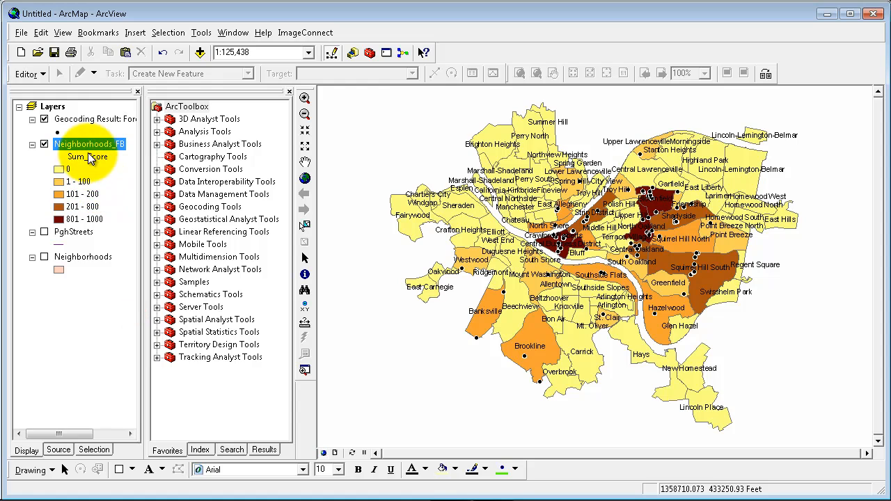
right_click(96, 147)
click(178, 417)
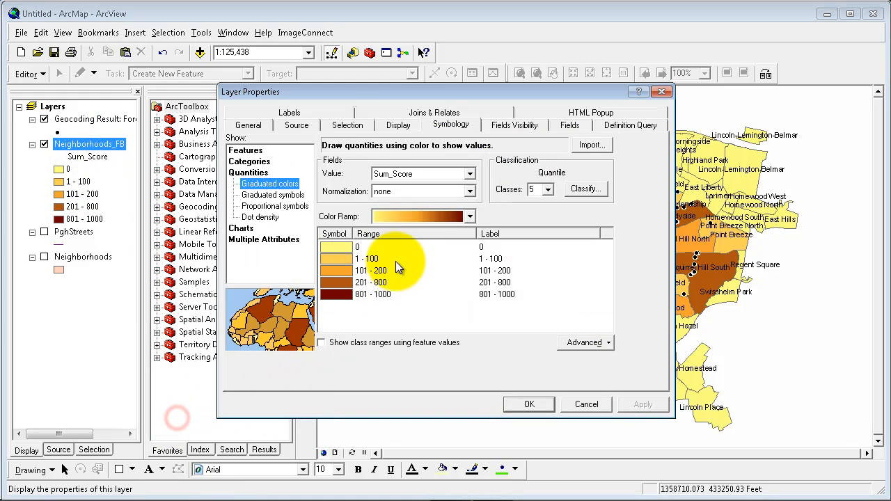
click(291, 113)
click(372, 236)
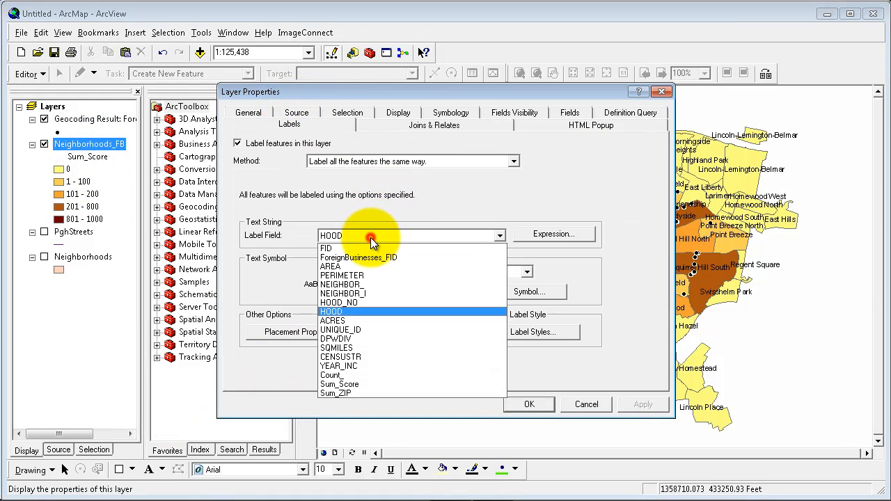
click(371, 238)
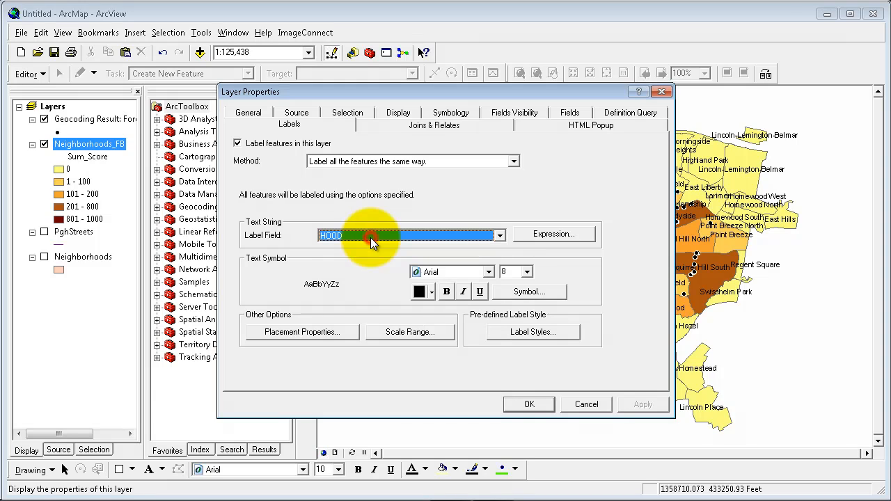
double_click(511, 271)
text(7)
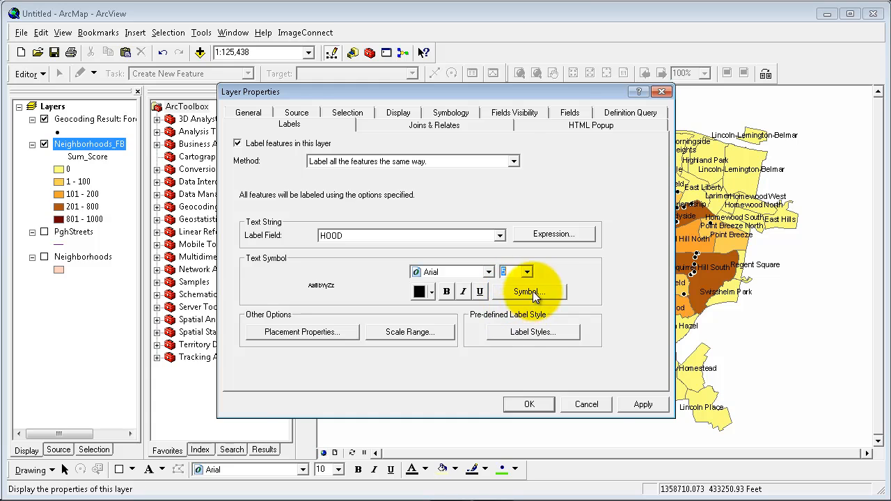
Add a halo mask to the text symbol of the Neighborhoods_FB labels.
click(527, 292)
click(521, 336)
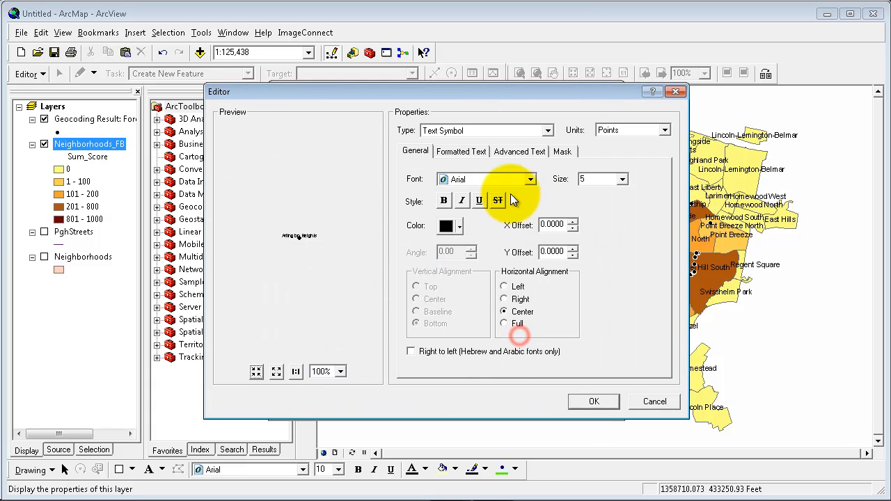
click(557, 155)
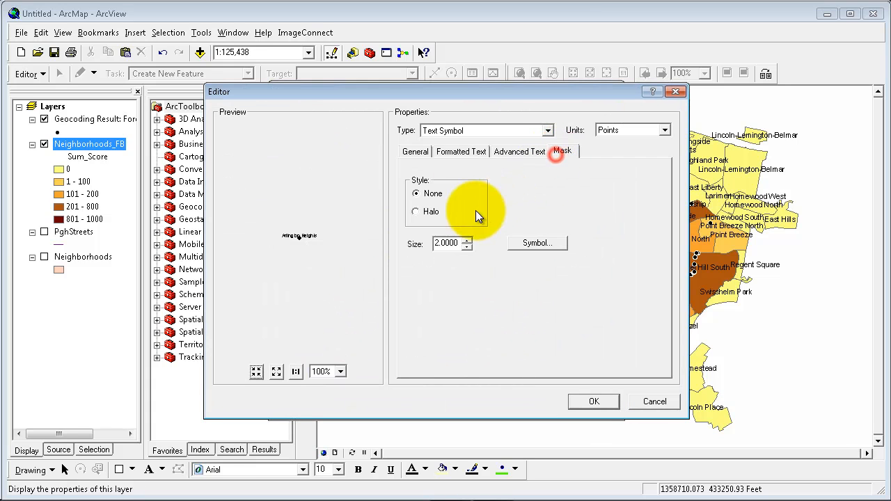
click(432, 212)
click(584, 403)
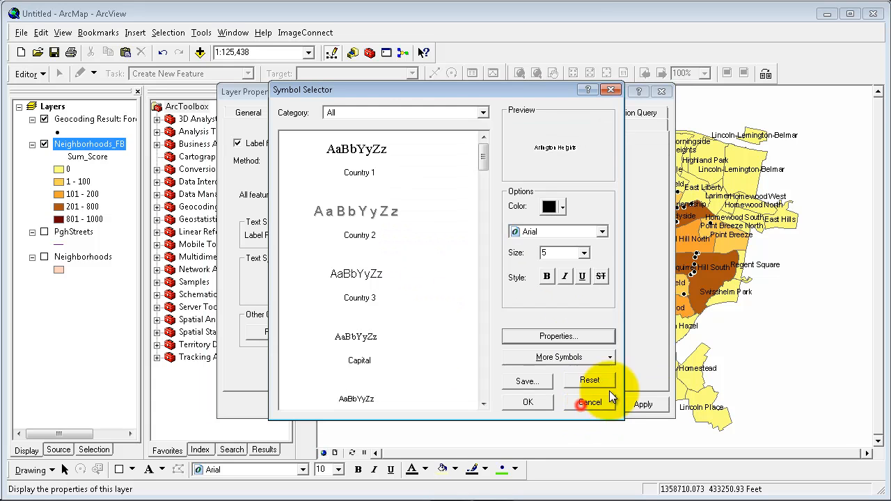
click(528, 404)
Leave the label conflict detection buffer at 0 and apply the label settings to Neighborhoods_FB.
click(310, 333)
click(395, 108)
double_click(518, 301)
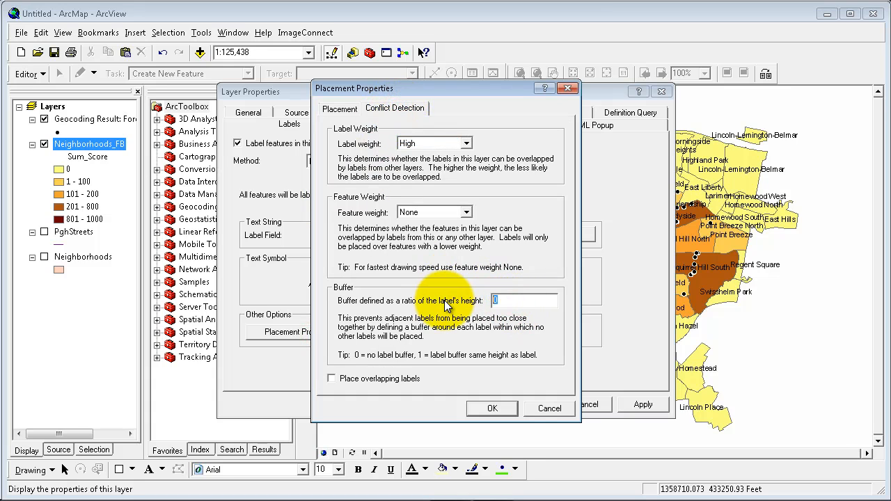
click(492, 410)
click(529, 404)
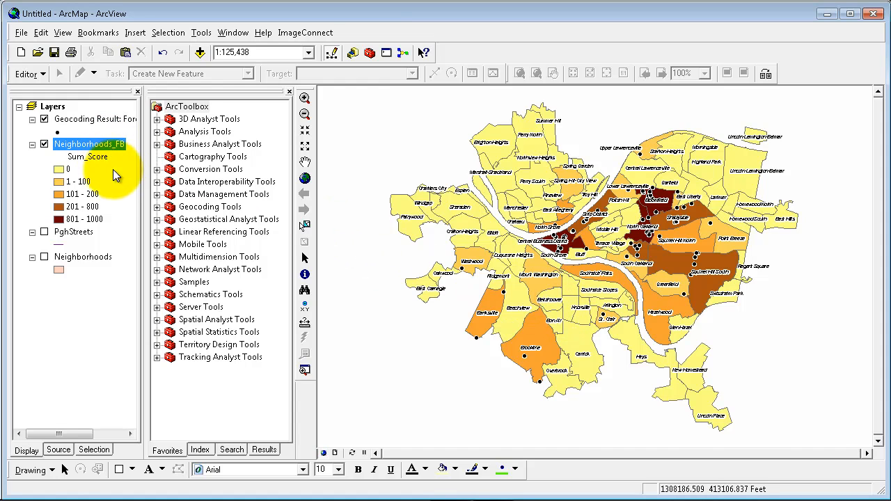
Recolor the geocoded business point markers from the palette to blue.
click(63, 144)
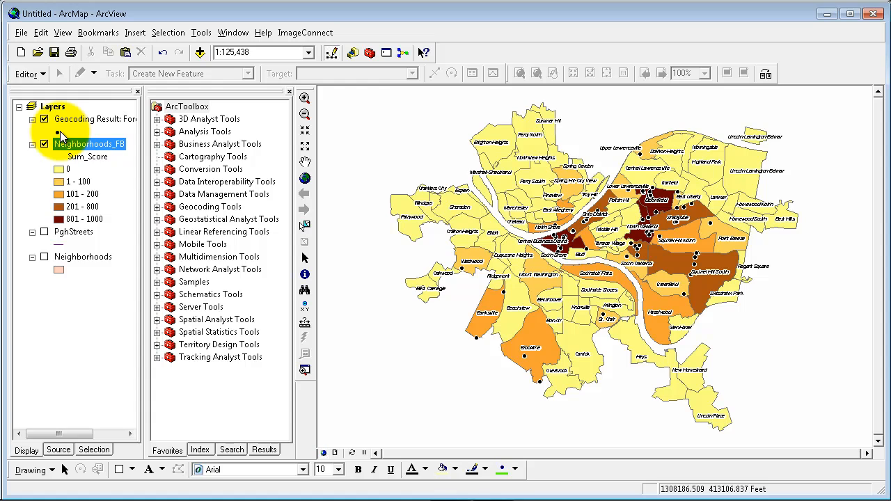
click(58, 132)
click(575, 206)
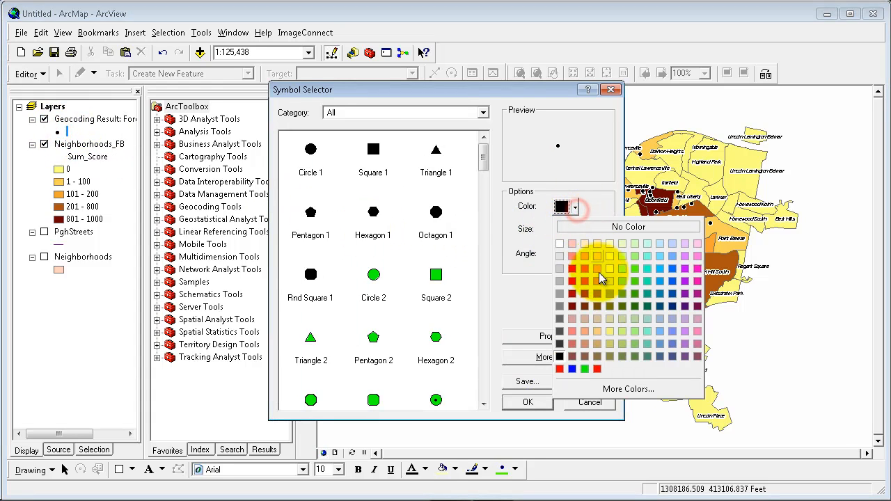
click(671, 287)
click(530, 404)
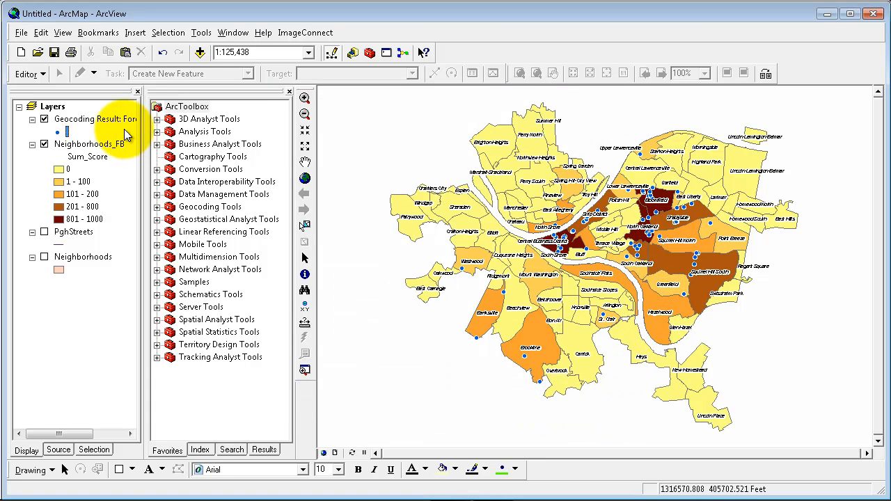
Raise the feature weight in the geocoded layer's conflict detection so that labels are not placed over its points.
right_click(104, 119)
click(145, 394)
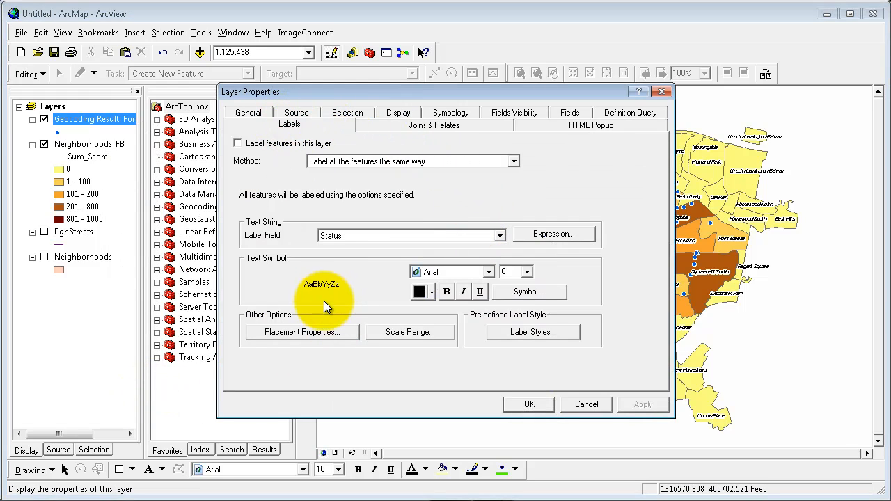
click(307, 334)
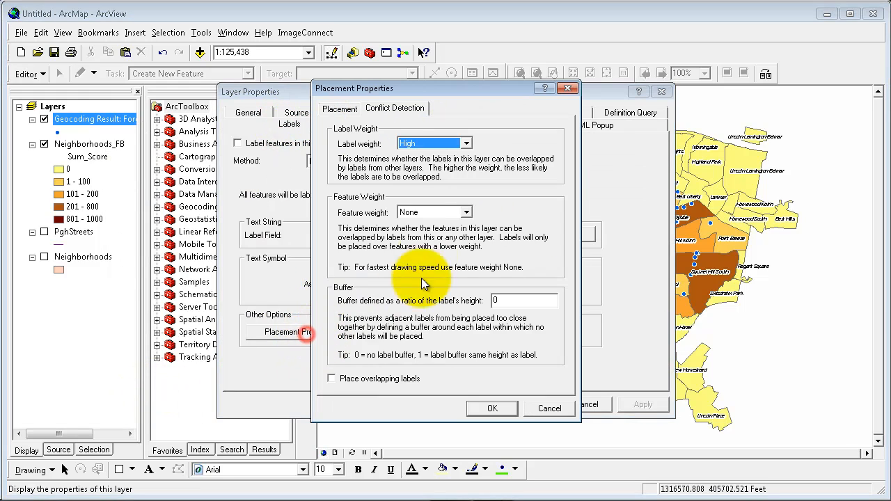
click(429, 213)
click(422, 225)
click(492, 408)
click(530, 404)
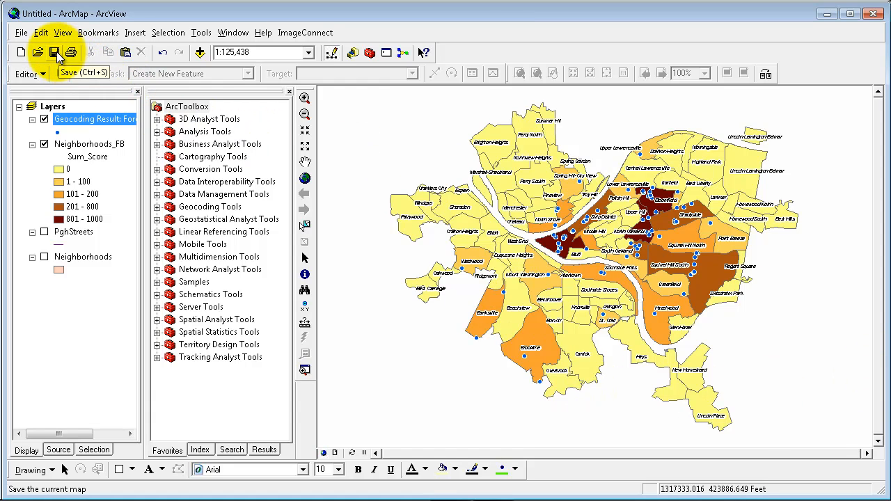
Save the map document under the name Assignment 7-2 in the Assignment7 folder.
click(21, 32)
click(41, 98)
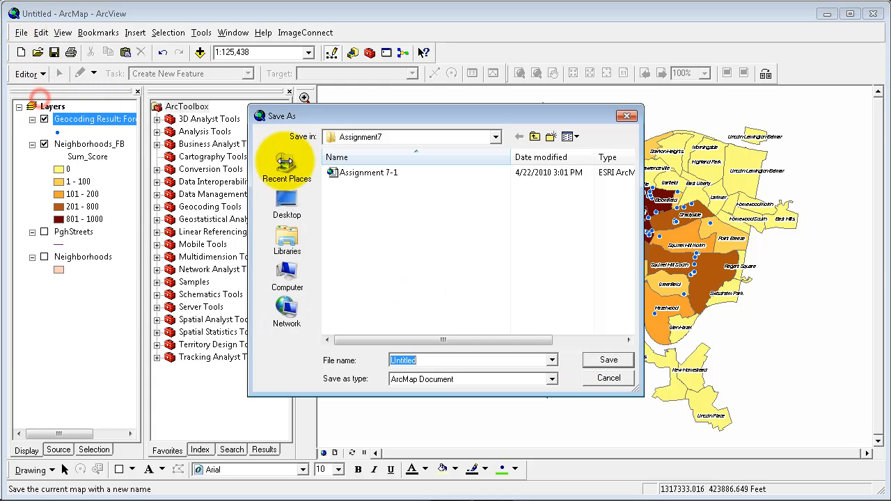
click(348, 172)
click(471, 360)
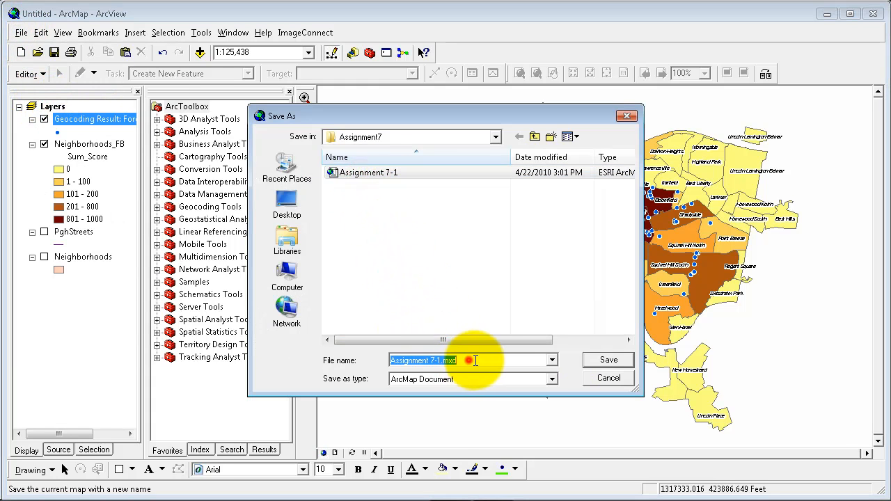
key(BackSpace)
key(BackSpace)
key(BackSpace)
key(BackSpace)
key(BackSpace)
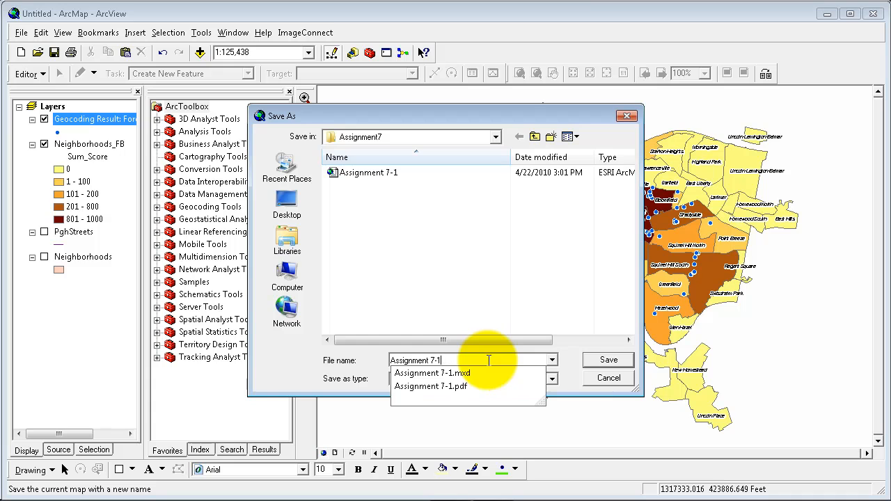
text(2)
key(Return)
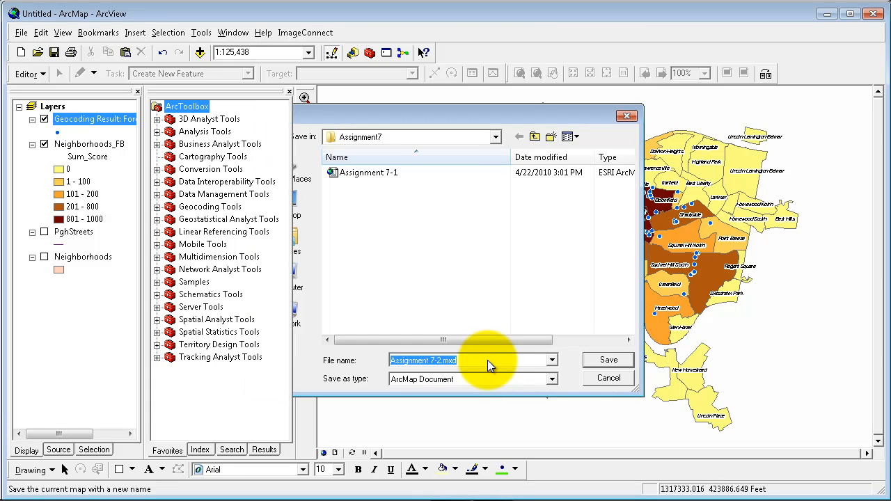
Switch to the page layout and set the page orientation to landscape.
click(335, 454)
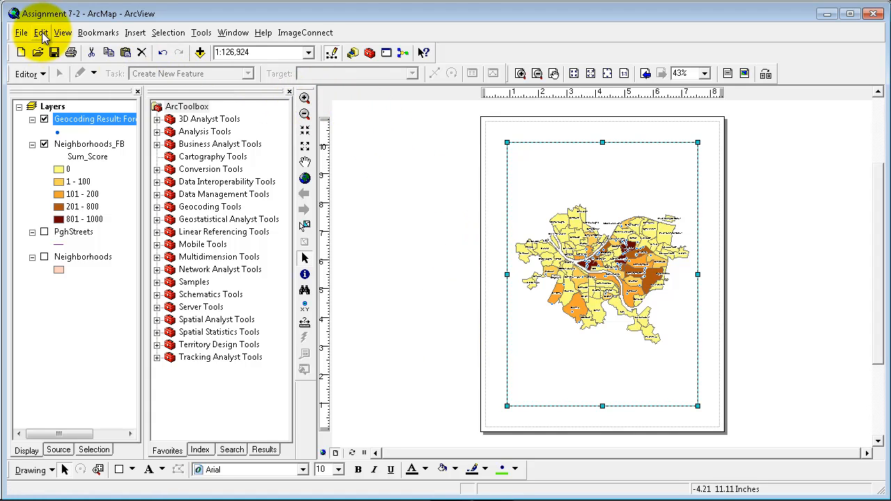
click(21, 33)
click(55, 174)
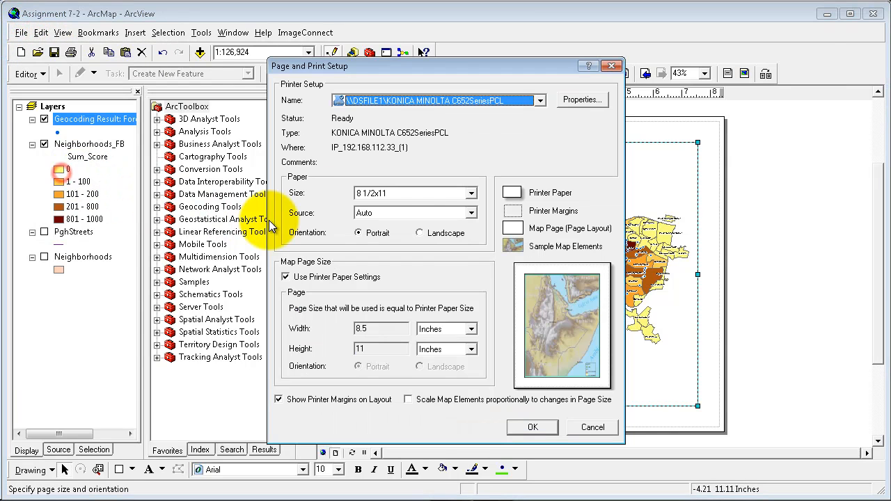
click(422, 232)
click(531, 427)
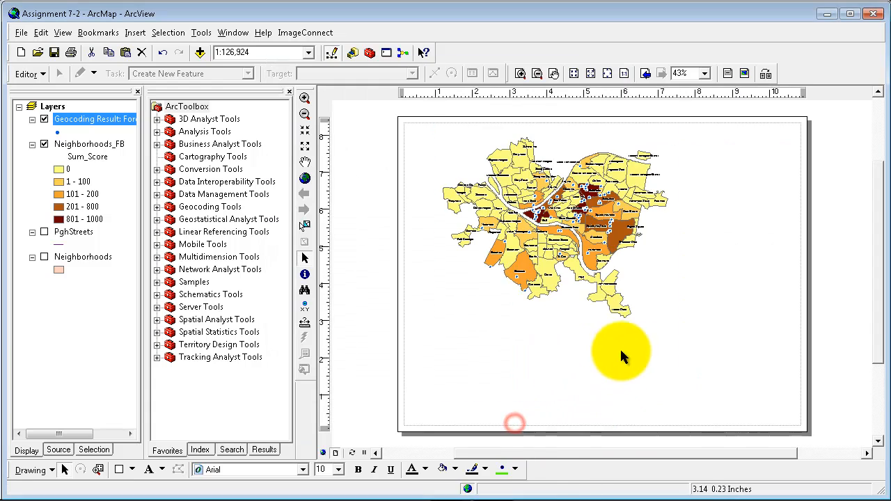
Fit the data frame into the page's upper-left area and place ruler guides just inside all four page margins.
drag(433, 397, 491, 268)
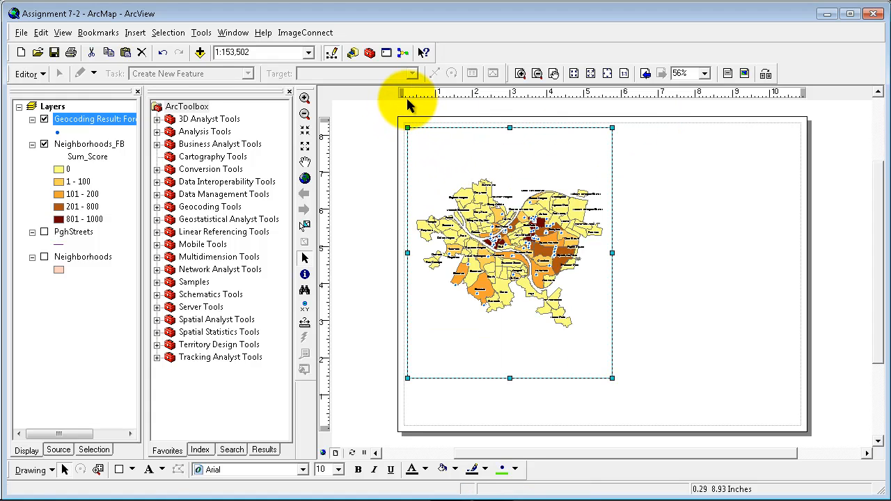
click(408, 93)
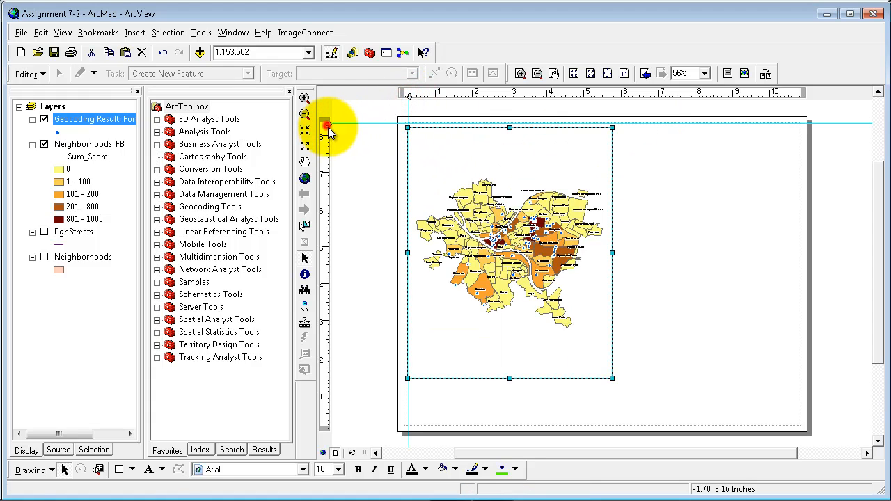
click(331, 420)
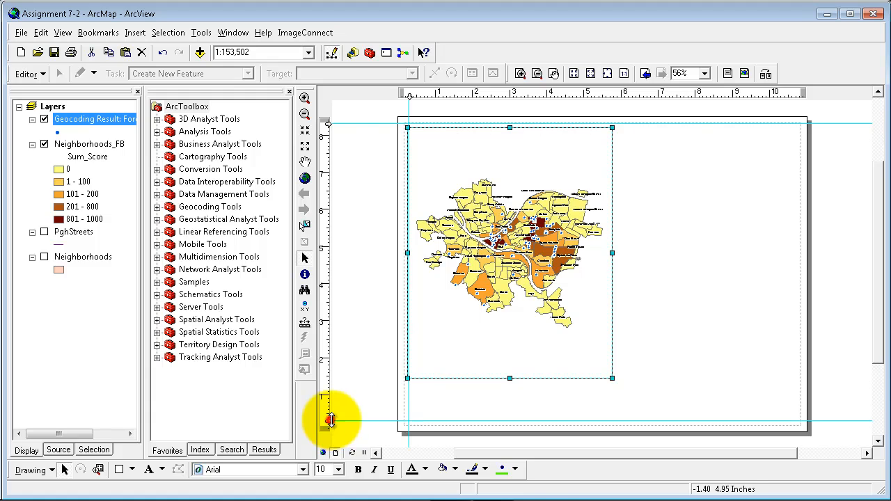
click(797, 95)
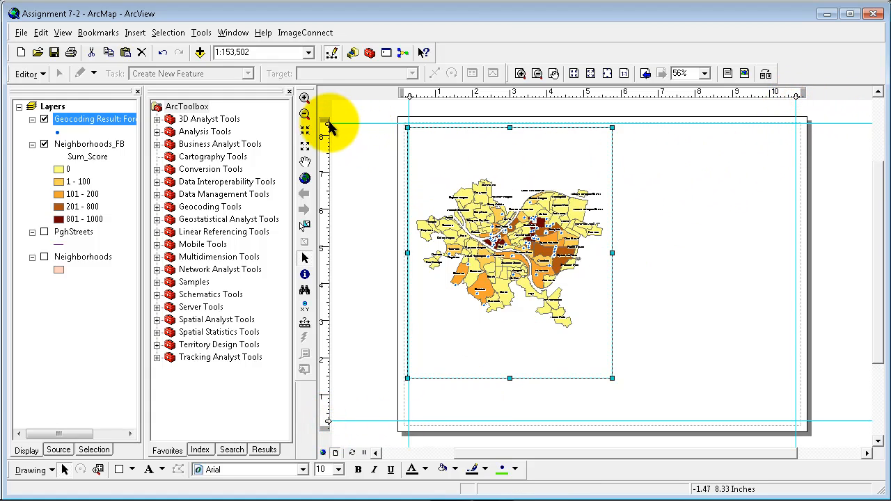
Snap the data frame to the upper-left guides and enlarge it to fill the area within all four guides.
drag(328, 128, 328, 128)
drag(454, 159, 476, 181)
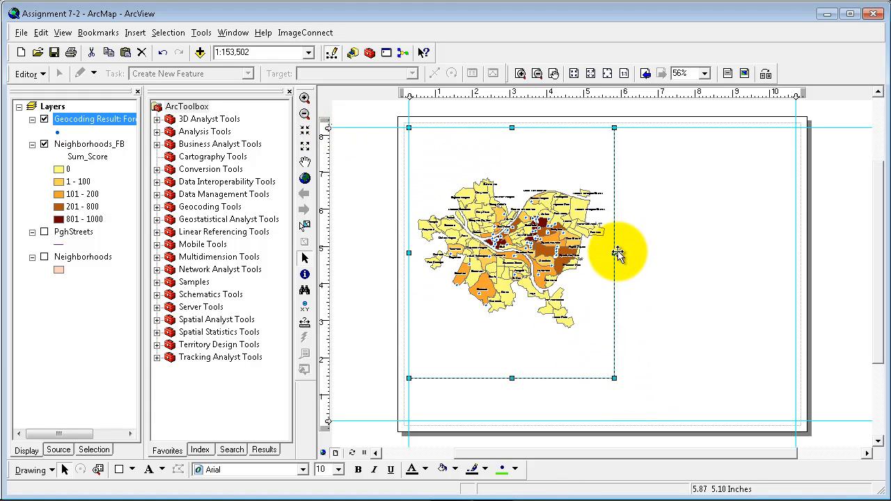
drag(614, 381, 795, 422)
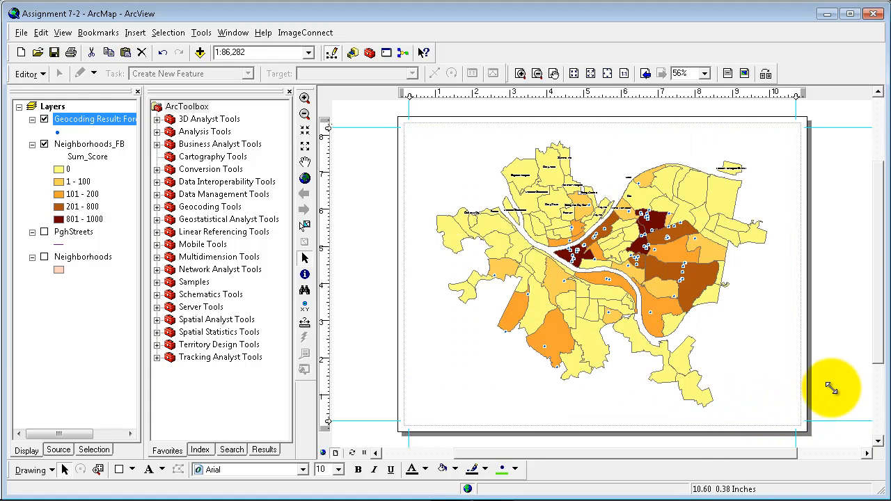
click(859, 356)
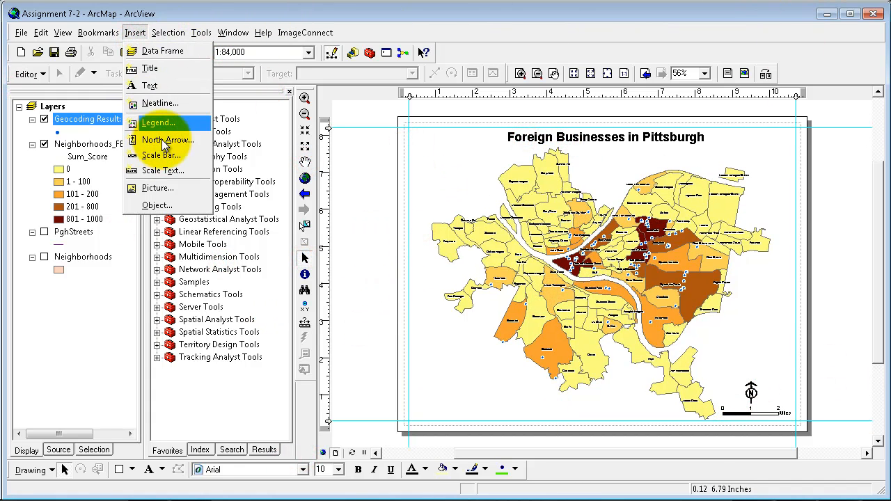
Insert a one-column legend for the geocoded businesses and Neighborhoods_FB with default settings and place it in the page's lower-left corner.
click(159, 123)
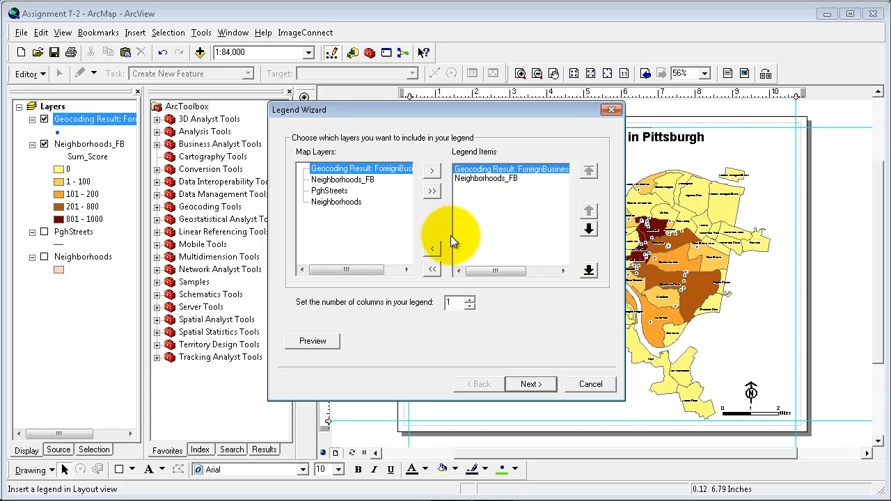
click(527, 385)
click(529, 385)
click(529, 386)
click(528, 386)
click(529, 386)
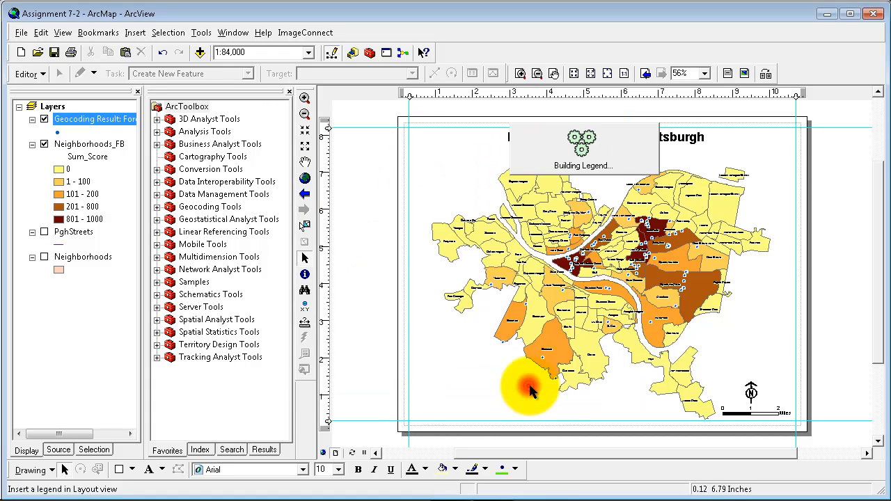
drag(557, 285, 431, 376)
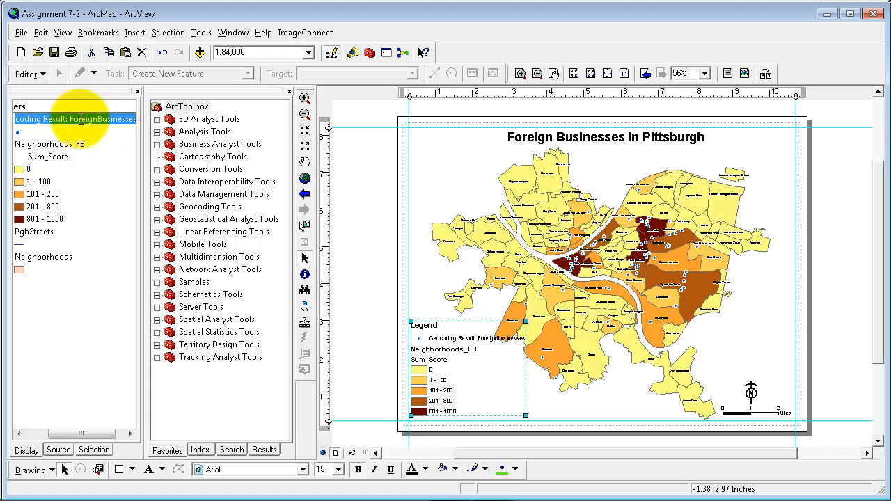
Rename the geocoding result layer to Foreign Businesses.
drag(70, 119, 9, 111)
key(Delete)
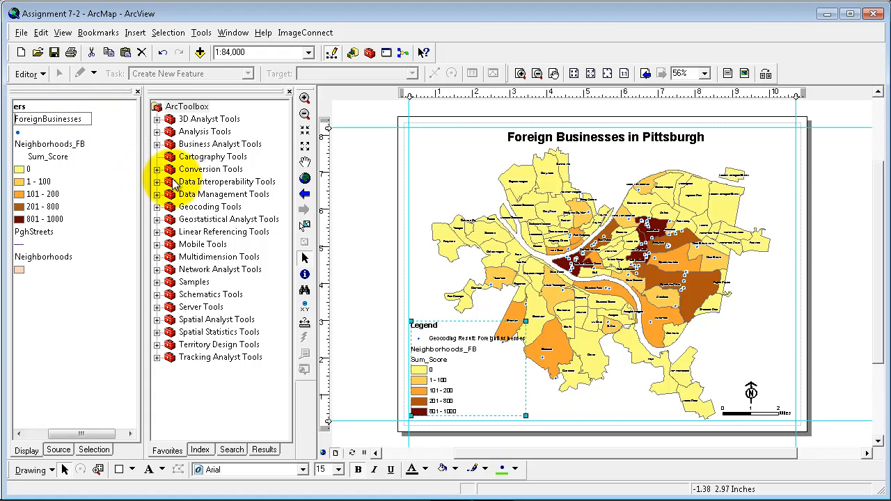
click(44, 119)
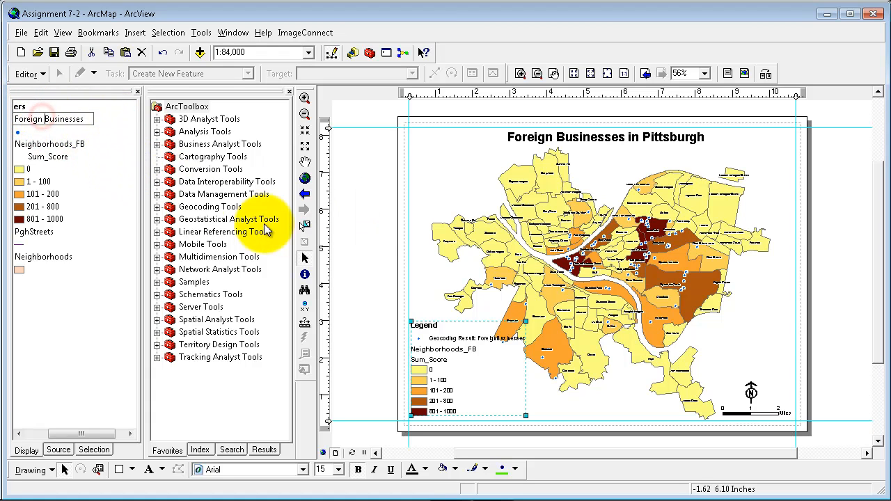
click(366, 236)
click(448, 357)
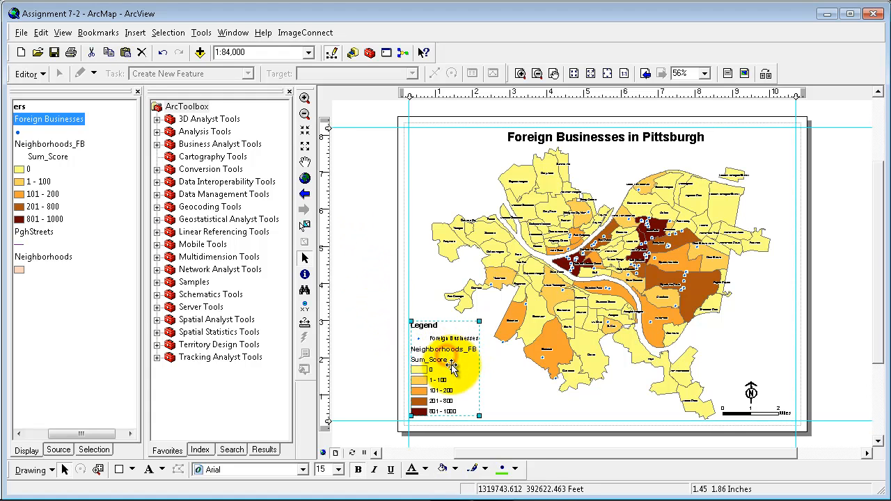
Rename the Sum_Score heading under the Neighborhoods_FB layer to Quantities.
drag(80, 436, 53, 436)
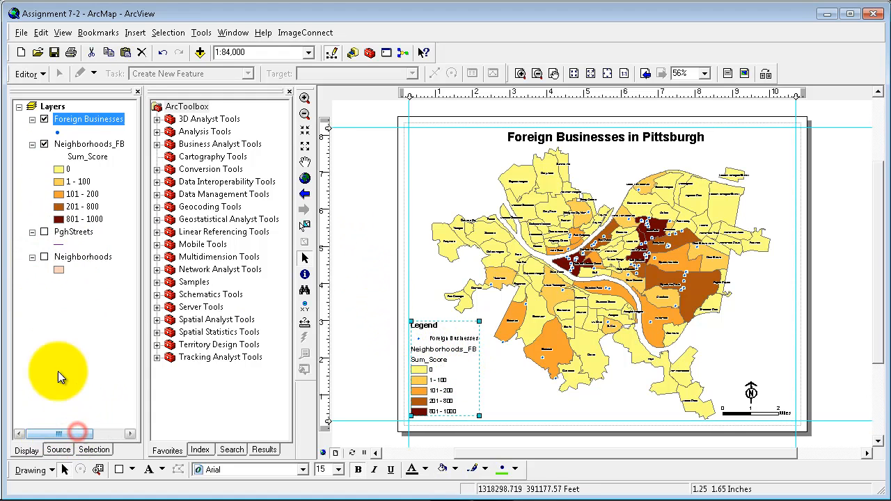
click(97, 159)
click(99, 160)
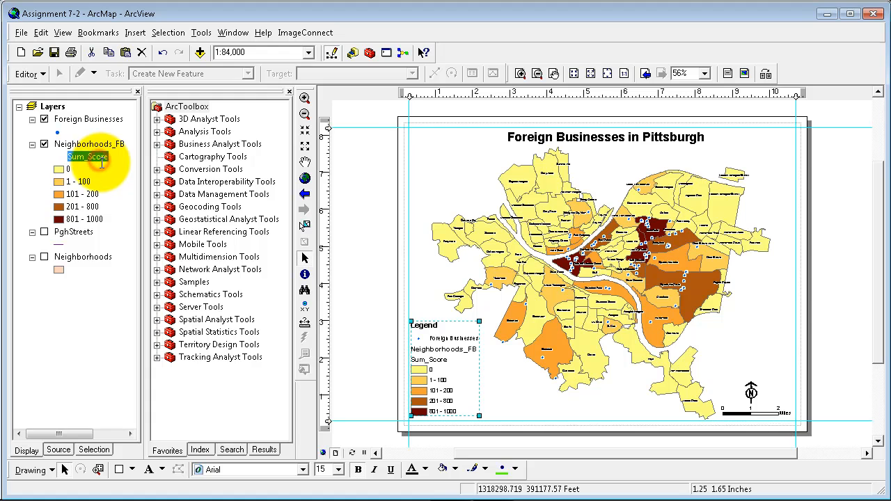
text(Quantit)
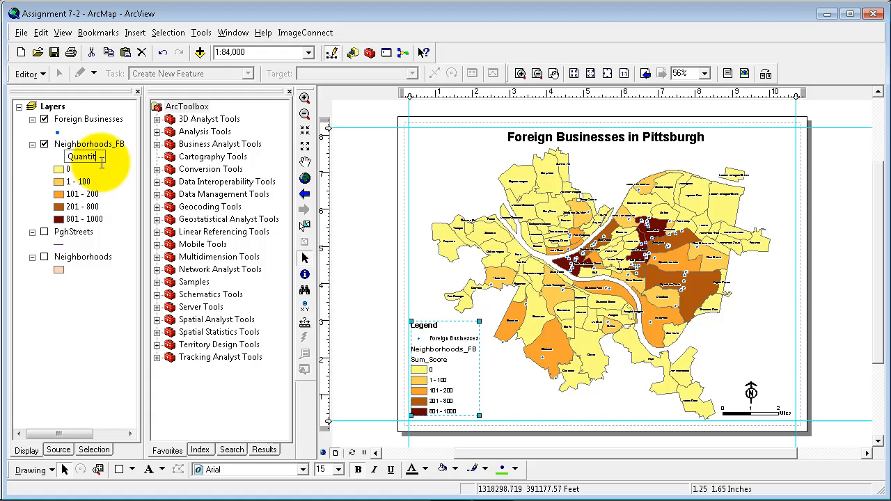
text(ies)
key(Return)
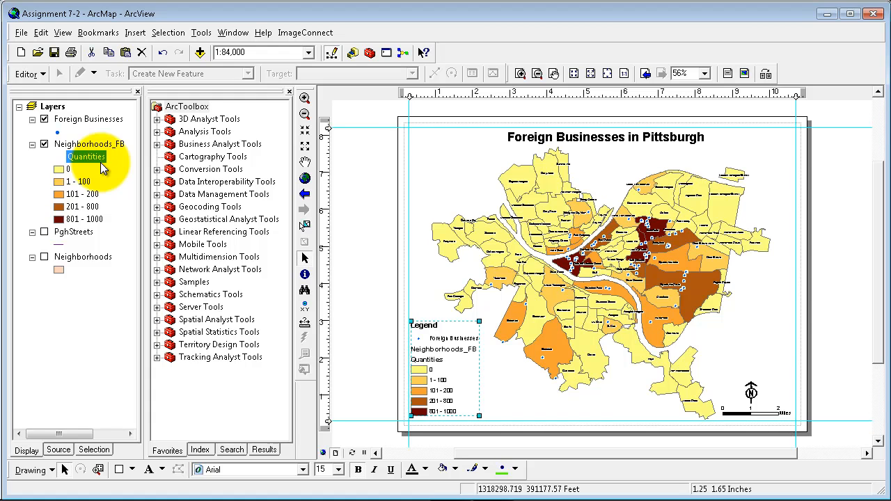
Shorten the name of the Neighborhoods_FB layer to Neighborhoods.
click(108, 144)
click(114, 145)
key(BackSpace)
key(BackSpace)
key(BackSpace)
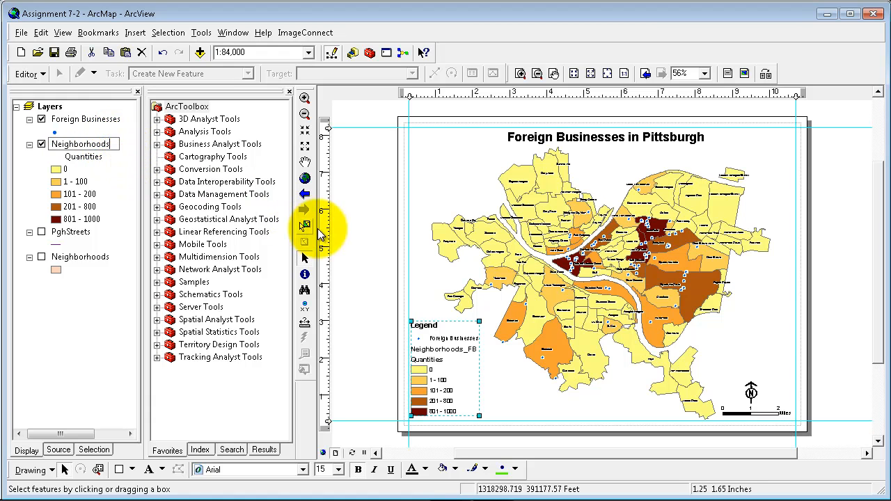
click(341, 233)
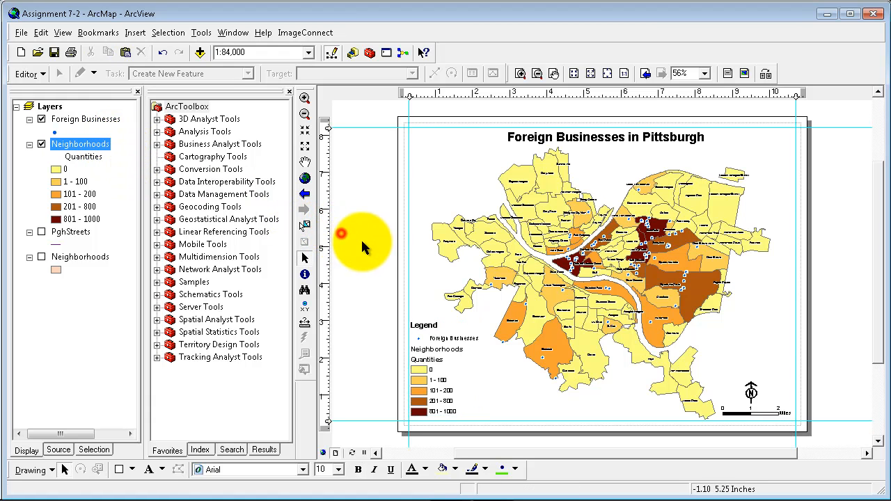
Rename the graduated-color neighborhoods layer to Forein Business By.
click(73, 146)
click(71, 146)
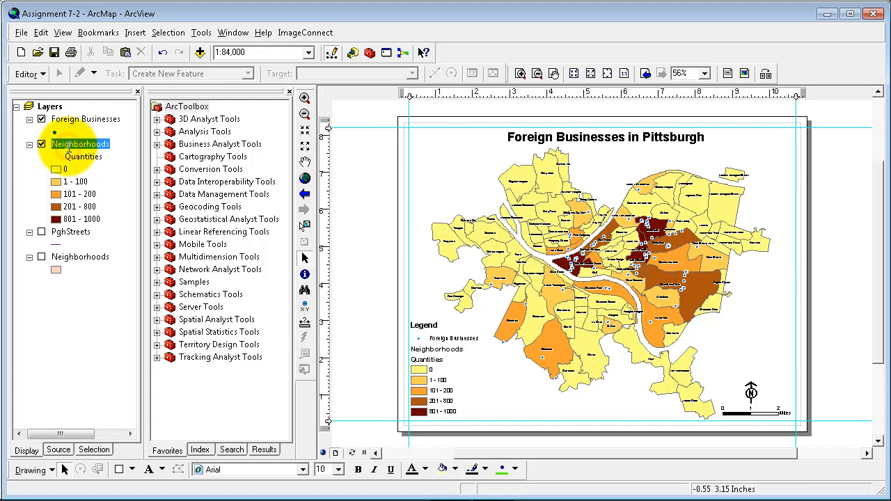
text(Fo)
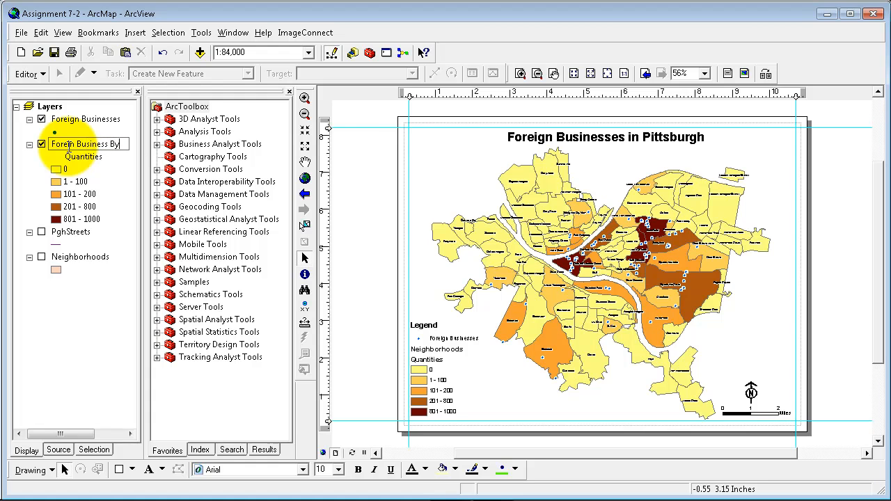
text(rein Business By)
key(Return)
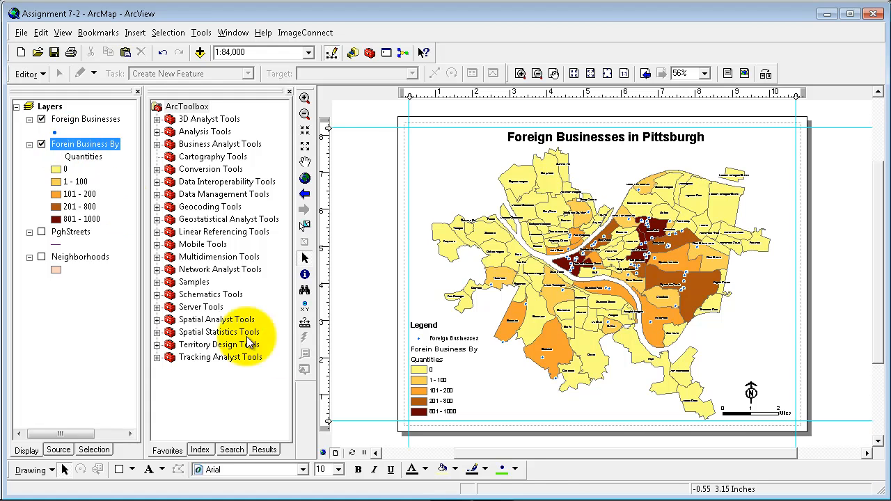
Set the legend's text to Arial at font size 12.
click(428, 358)
click(265, 478)
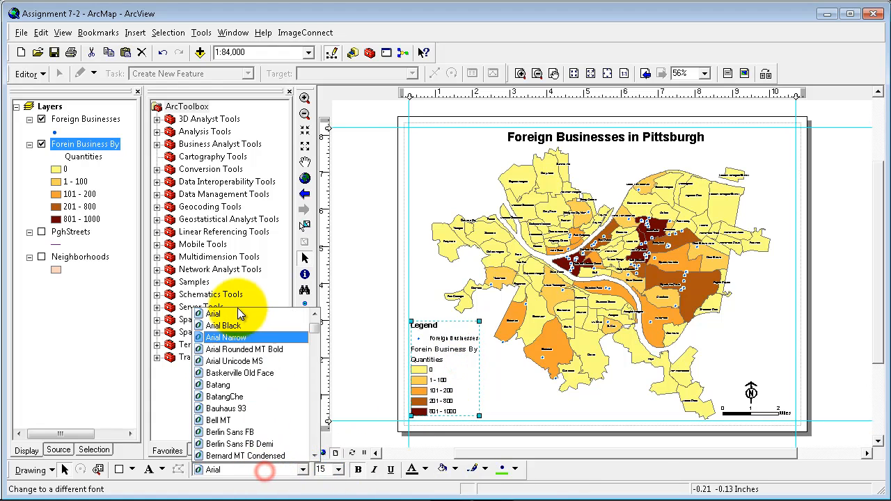
click(228, 315)
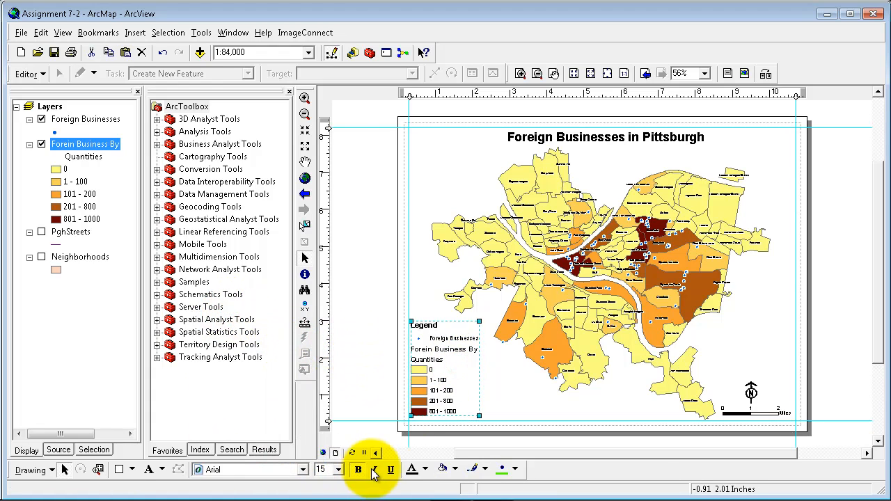
click(339, 471)
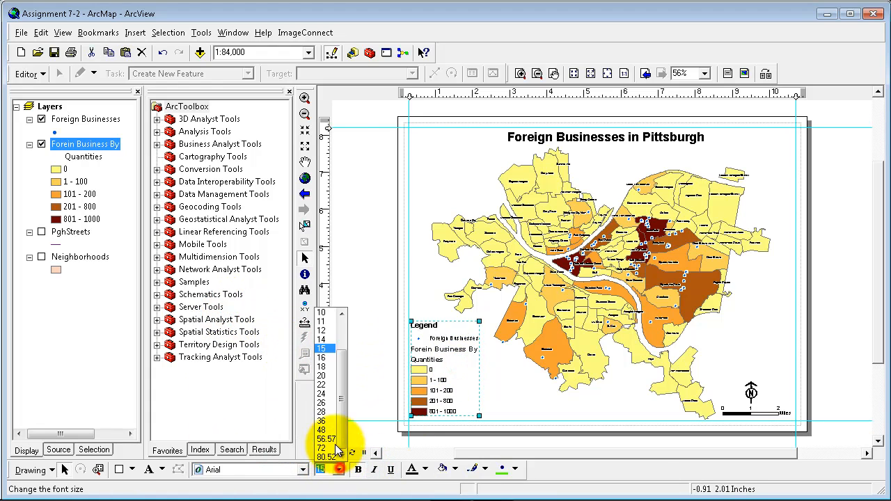
click(323, 321)
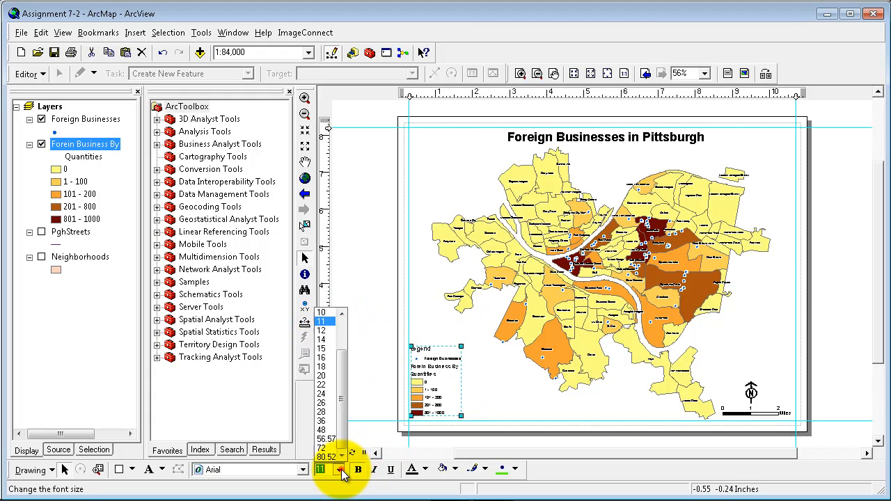
click(338, 470)
click(328, 332)
click(377, 327)
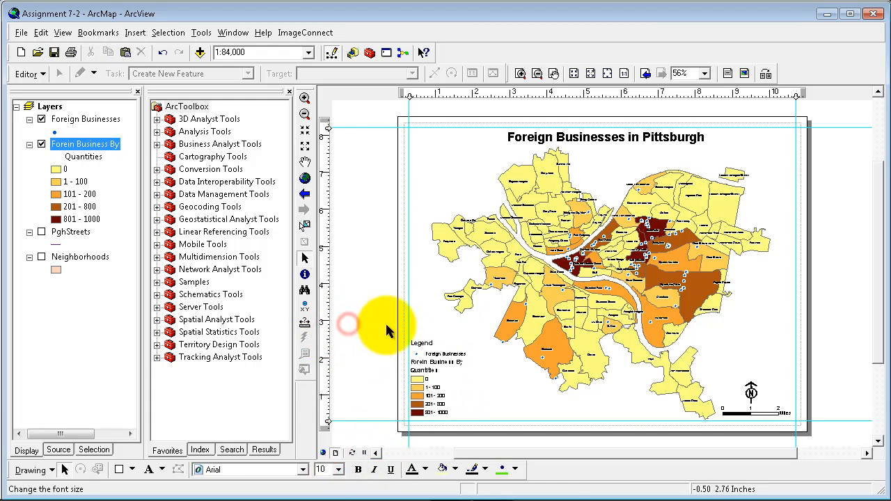
Export the map layout to the Assignment7 folder as a 300 dpi PDF named Assignment 7-2.
click(22, 32)
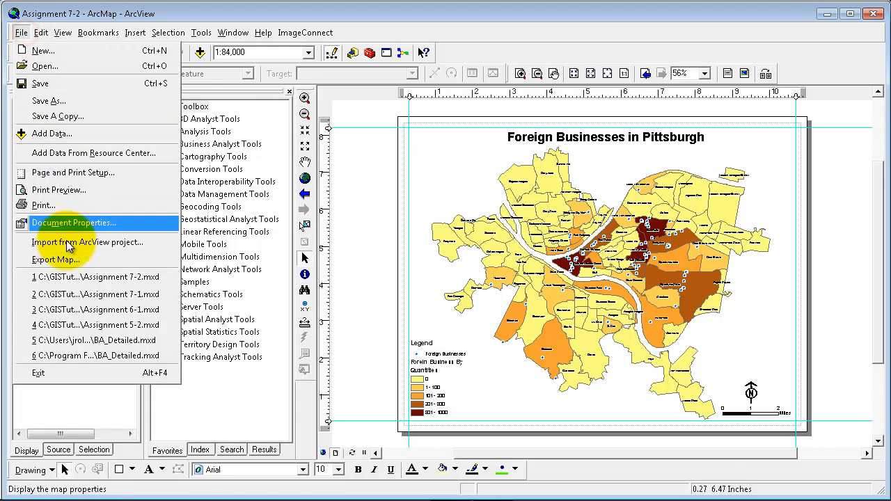
click(56, 259)
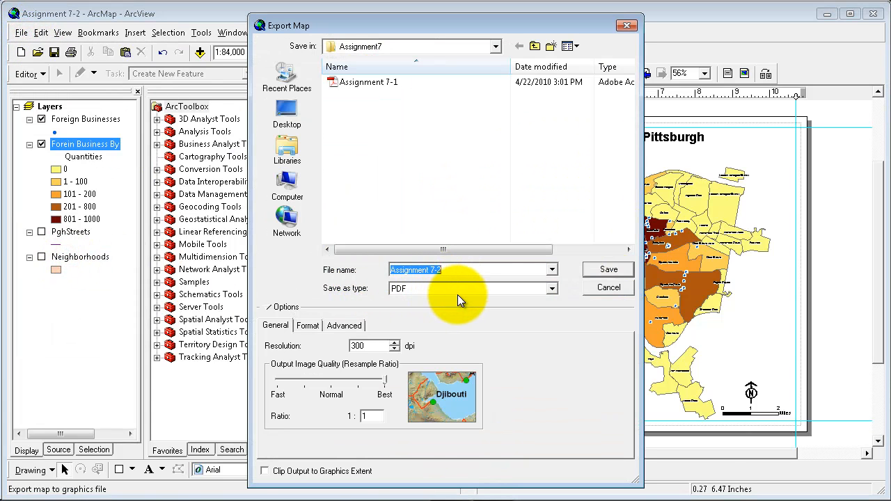
click(607, 270)
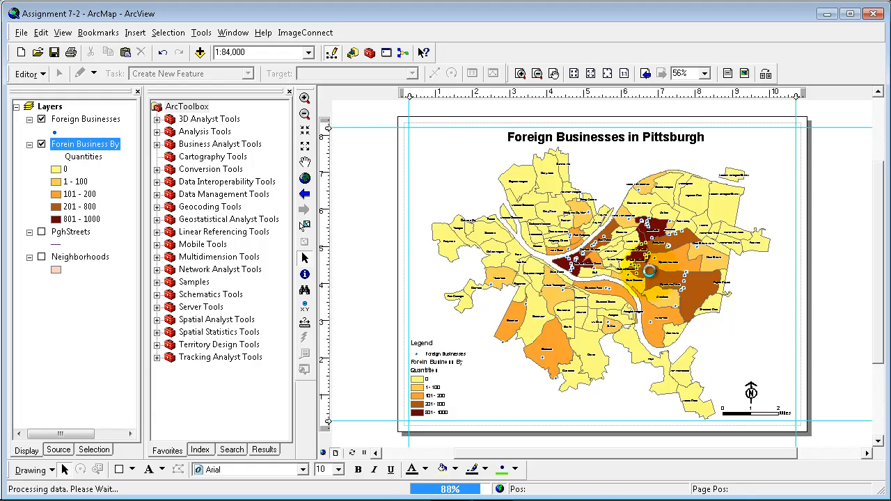
click(850, 200)
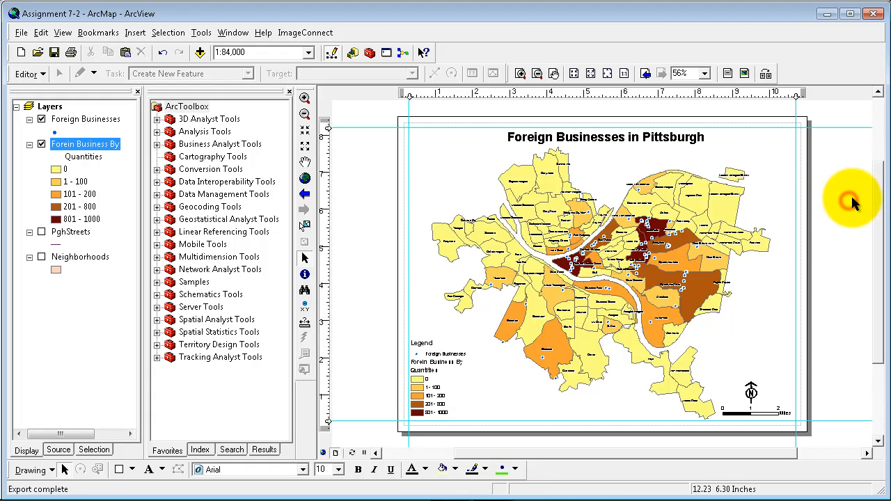